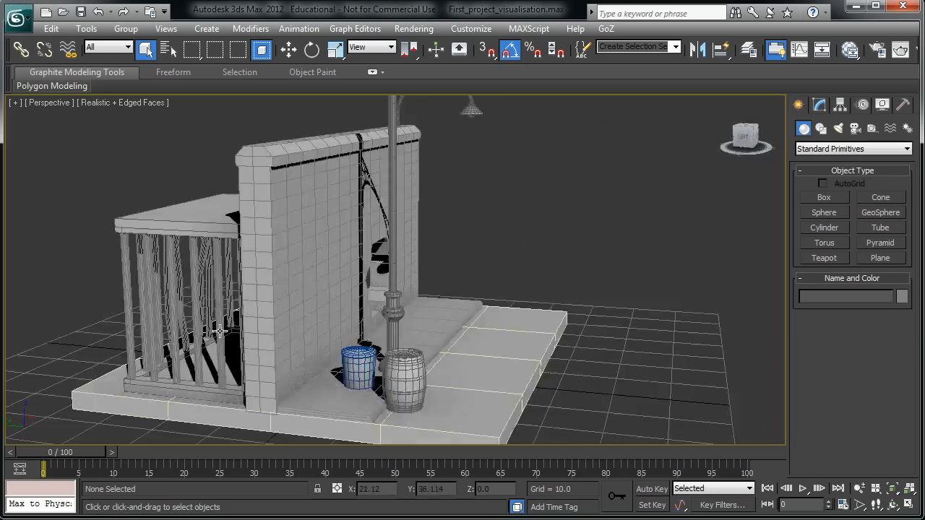
Isolate the barrel standing beside the broken wall so it is the only object shown in the scene
{"action": "middle_click_drag", "start_coordinate": [561, 330], "coordinate": [266, 334], "text": "ctrl+alt"}
{"action": "scroll", "coordinate": [274, 361], "scroll_direction": "up", "scroll_amount": 2}
{"action": "middle_click_drag", "start_coordinate": [283, 371], "coordinate": [311, 303], "text": "alt"}
{"action": "scroll", "coordinate": [315, 318], "scroll_direction": "up", "scroll_amount": 2}
{"action": "scroll", "coordinate": [311, 354], "scroll_direction": "down", "scroll_amount": 2}
{"action": "mouse_move", "coordinate": [310, 304]}
{"action": "middle_mouse_down", "text": "alt"}
{"action": "mouse_move", "coordinate": [314, 337]}
{"action": "mouse_move", "coordinate": [304, 343]}
{"action": "mouse_move", "coordinate": [321, 316]}
{"action": "middle_mouse_up", "text": "alt"}
{"action": "left_click", "coordinate": [323, 312]}
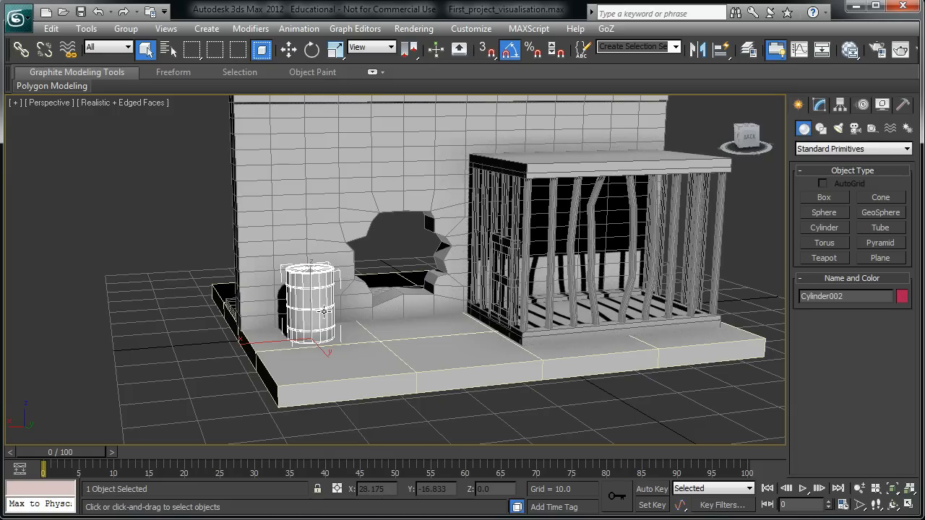
{"action": "key", "text": "alt+q"}
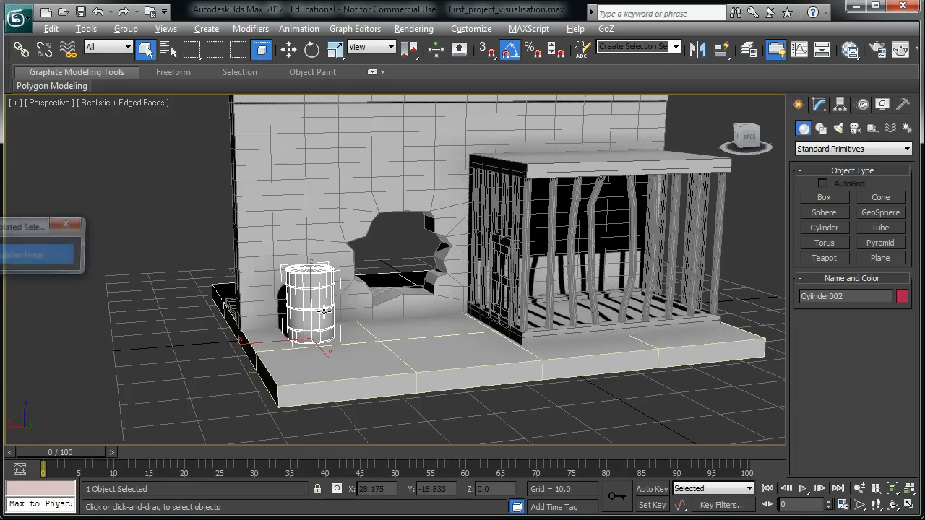
{"action": "scroll", "coordinate": [503, 274], "scroll_direction": "down", "scroll_amount": 4}
{"action": "middle_click_drag", "start_coordinate": [425, 323], "coordinate": [357, 326], "text": "alt"}
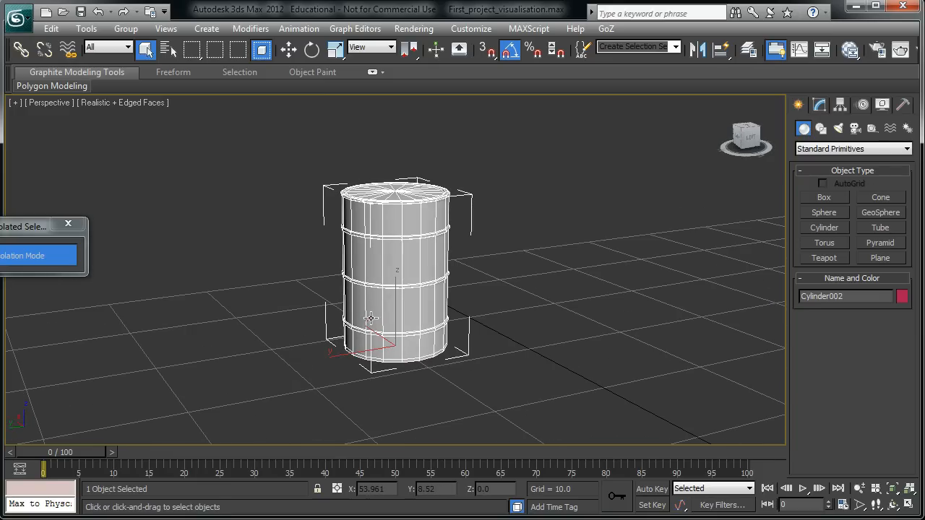
{"action": "mouse_move", "coordinate": [448, 313]}
{"action": "middle_mouse_down", "text": "alt"}
{"action": "mouse_move", "coordinate": [381, 343]}
{"action": "mouse_move", "coordinate": [446, 309]}
{"action": "middle_mouse_up", "text": "alt"}
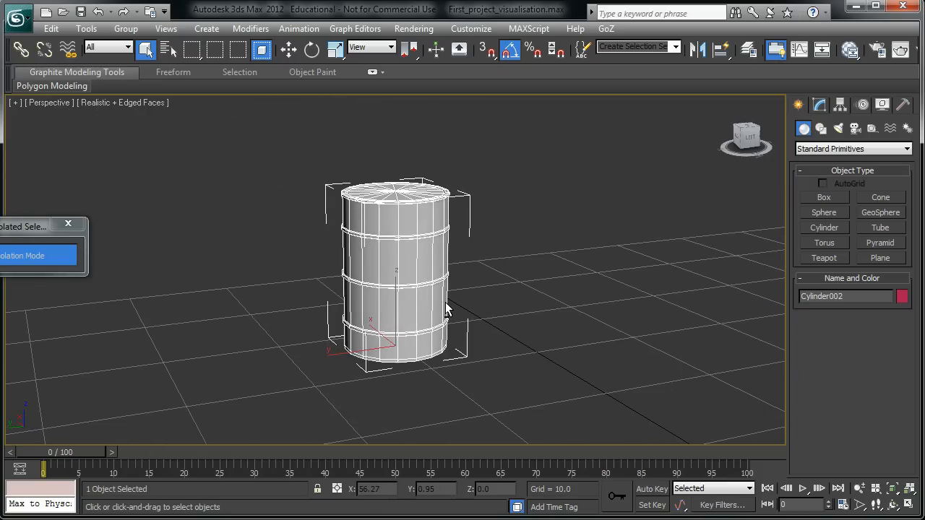
Open the Slate Material Editor and resize and reposition its window to fit entirely on screen
{"action": "key", "text": "m"}
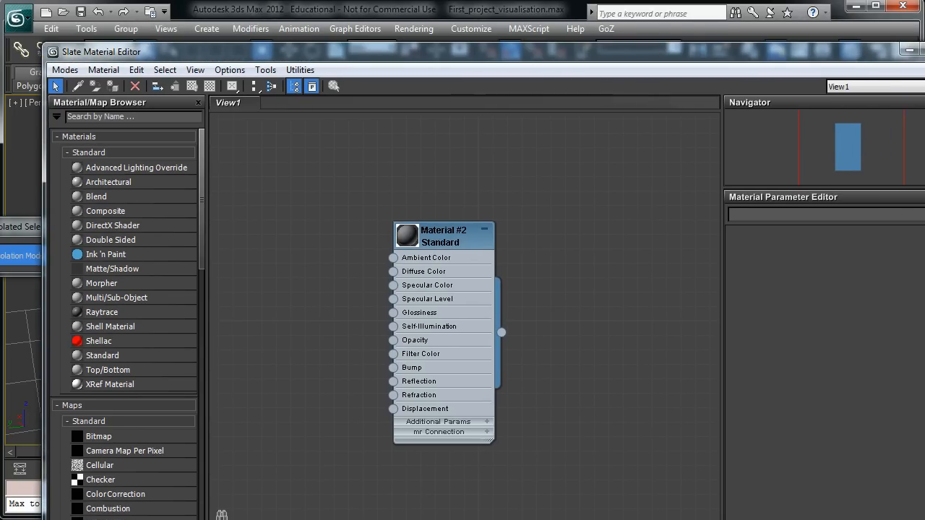
{"action": "left_click_drag", "start_coordinate": [924, 120], "coordinate": [767, 120]}
{"action": "scroll", "coordinate": [388, 270], "scroll_direction": "down", "scroll_amount": 1}
{"action": "scroll", "coordinate": [388, 270], "scroll_direction": "down", "scroll_amount": 1}
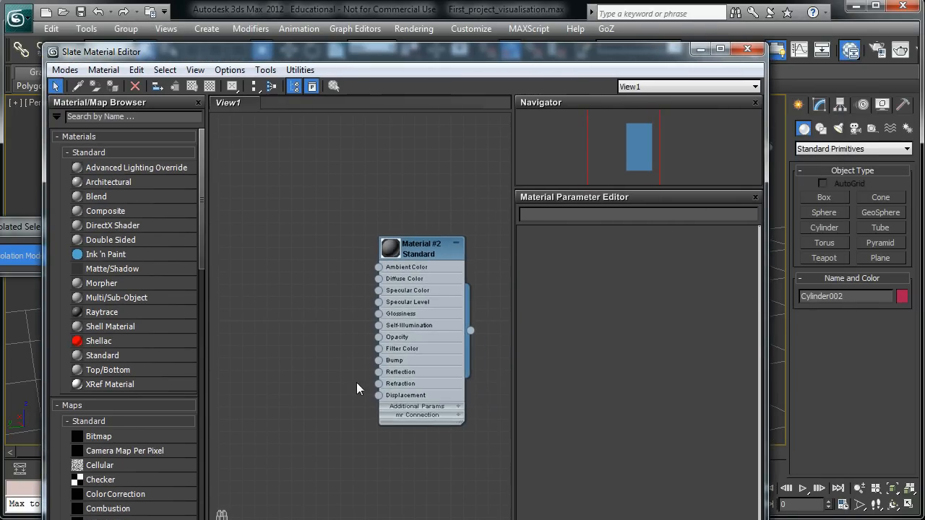
{"action": "middle_click_drag", "start_coordinate": [353, 387], "coordinate": [358, 313]}
{"action": "left_click_drag", "start_coordinate": [541, 519], "coordinate": [535, 483]}
{"action": "scroll", "coordinate": [329, 291], "scroll_direction": "down", "scroll_amount": 1}
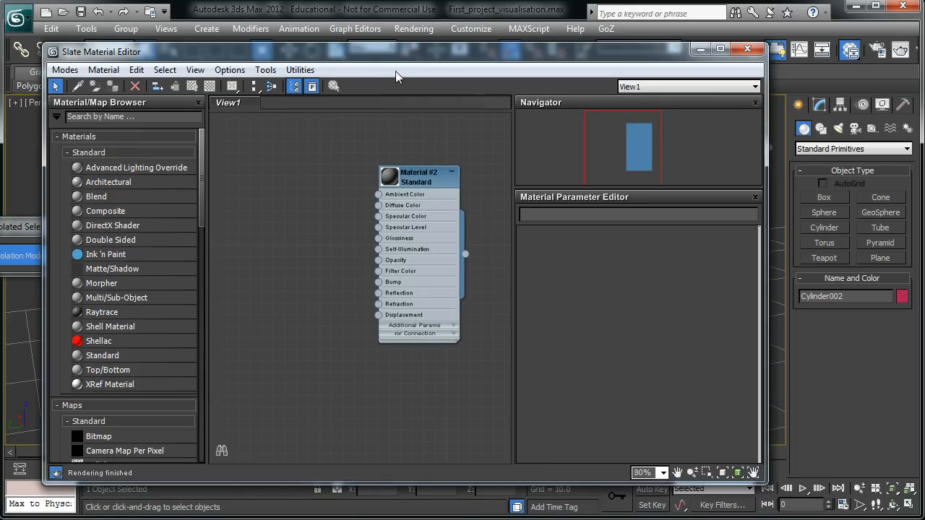
{"action": "left_click_drag", "start_coordinate": [386, 62], "coordinate": [496, 87]}
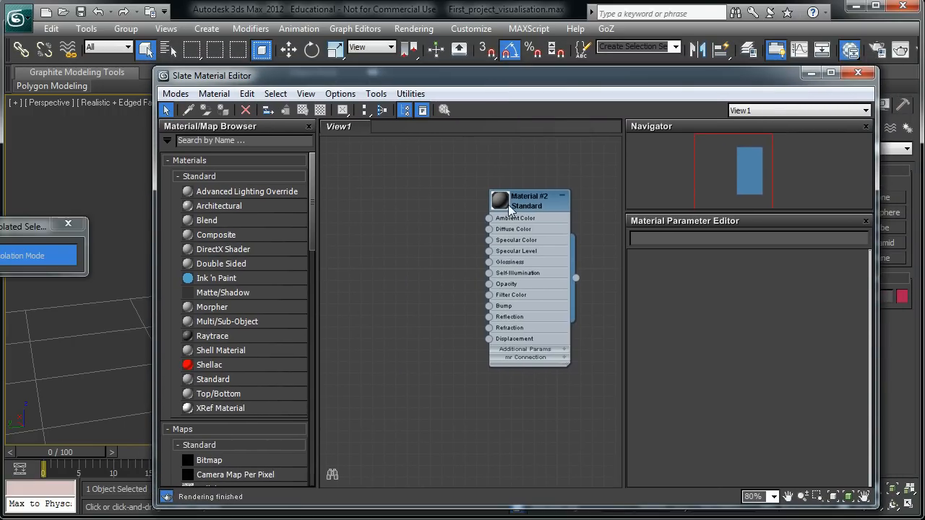
Delete the existing Material #2 node from the material editor's View1
{"action": "middle_click_drag", "start_coordinate": [508, 204], "coordinate": [480, 188]}
{"action": "left_click", "coordinate": [503, 193]}
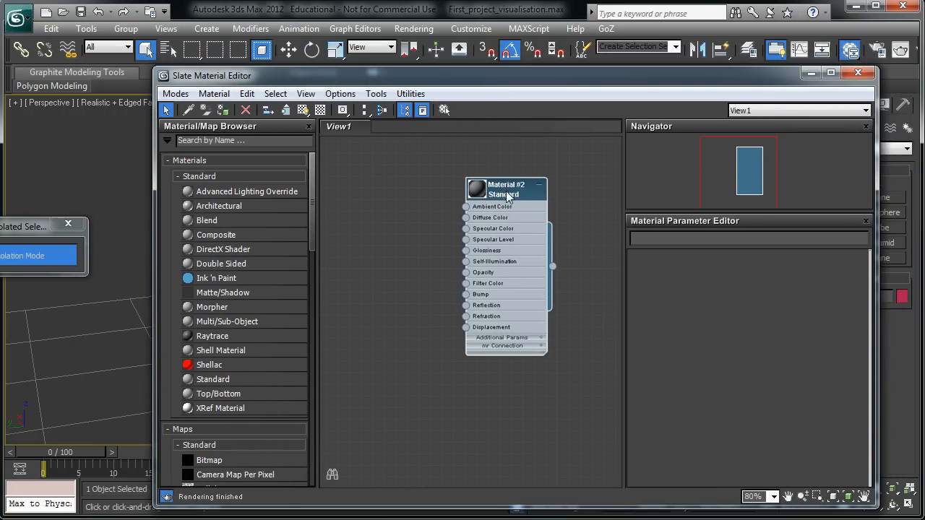
{"action": "key", "text": "Delete"}
{"action": "mouse_move", "coordinate": [315, 245]}
{"action": "left_mouse_down"}
{"action": "mouse_move", "coordinate": [314, 299]}
{"action": "mouse_move", "coordinate": [321, 234]}
{"action": "left_mouse_up"}
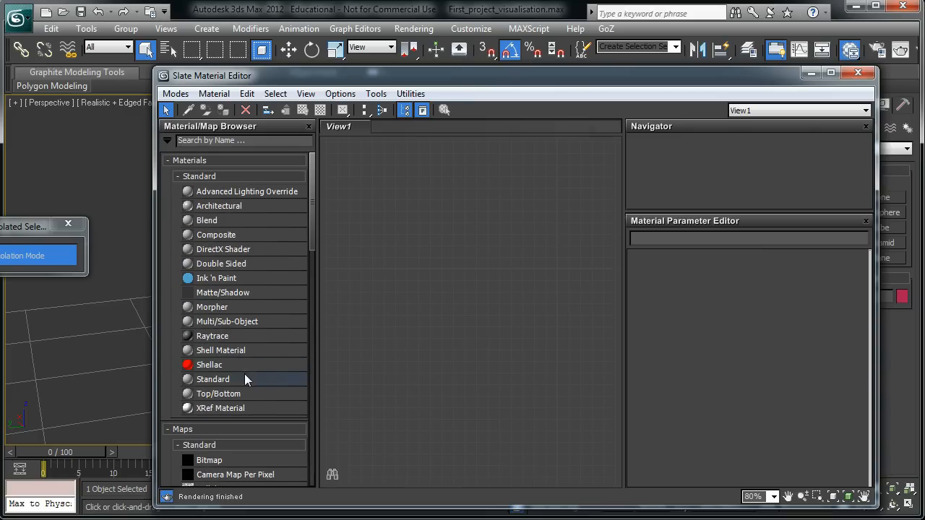
Add a new Standard material node to View1 and place it in the empty workspace
{"action": "left_click_drag", "start_coordinate": [313, 79], "coordinate": [300, 65]}
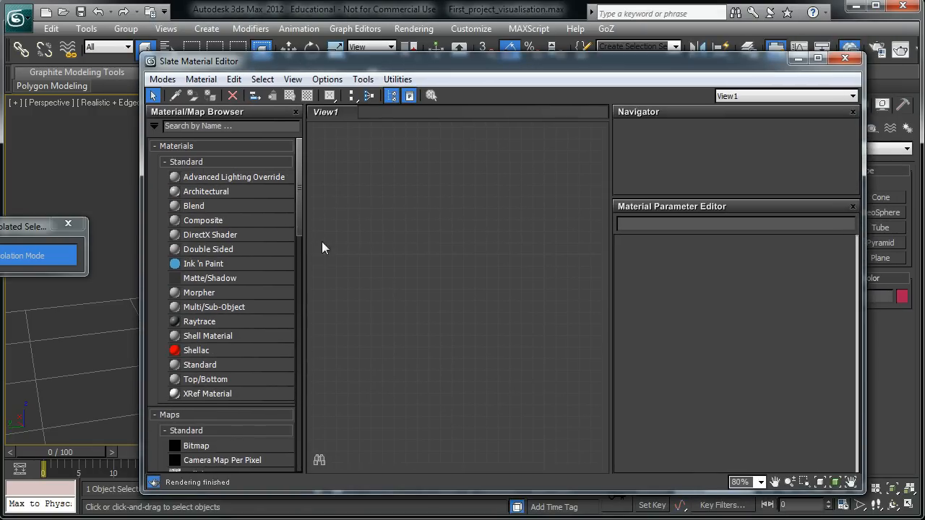
{"action": "double_click", "coordinate": [194, 365]}
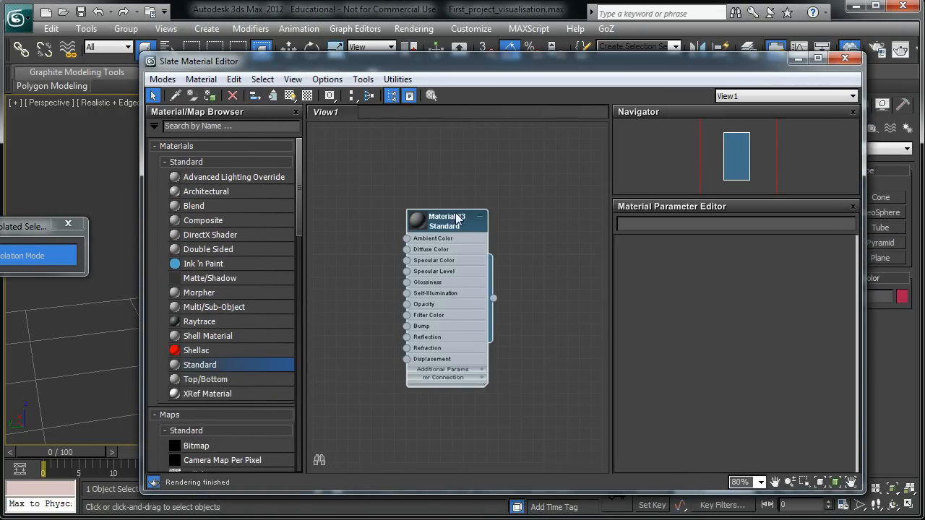
{"action": "left_click_drag", "start_coordinate": [471, 225], "coordinate": [517, 225]}
Arrange the material editor window, the isolation dialog and the viewport so the barrel is visible beside the editor
{"action": "left_click_drag", "start_coordinate": [449, 61], "coordinate": [615, 103]}
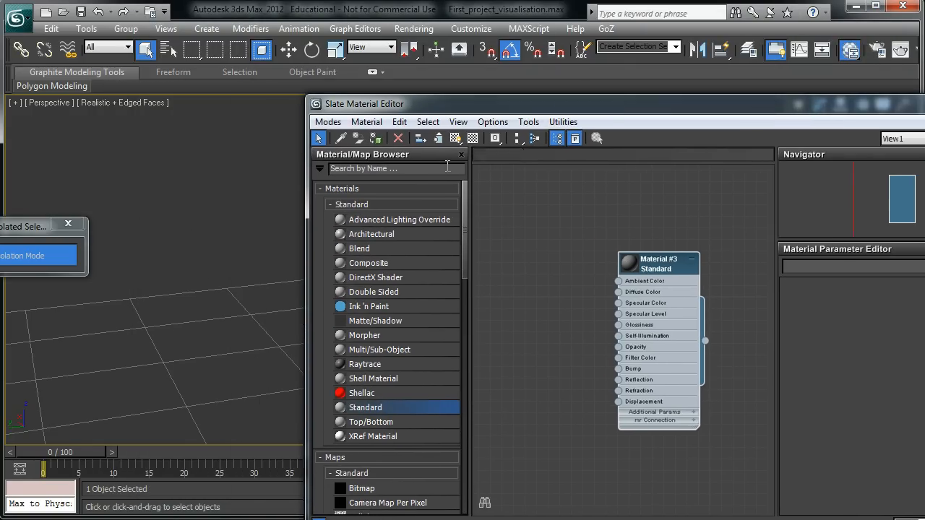
{"action": "scroll", "coordinate": [124, 339], "scroll_direction": "up", "scroll_amount": 1}
{"action": "middle_click_drag", "start_coordinate": [126, 314], "coordinate": [239, 316], "text": "alt"}
{"action": "middle_click_drag", "start_coordinate": [239, 316], "coordinate": [249, 354]}
{"action": "left_click_drag", "start_coordinate": [31, 230], "coordinate": [0, 83]}
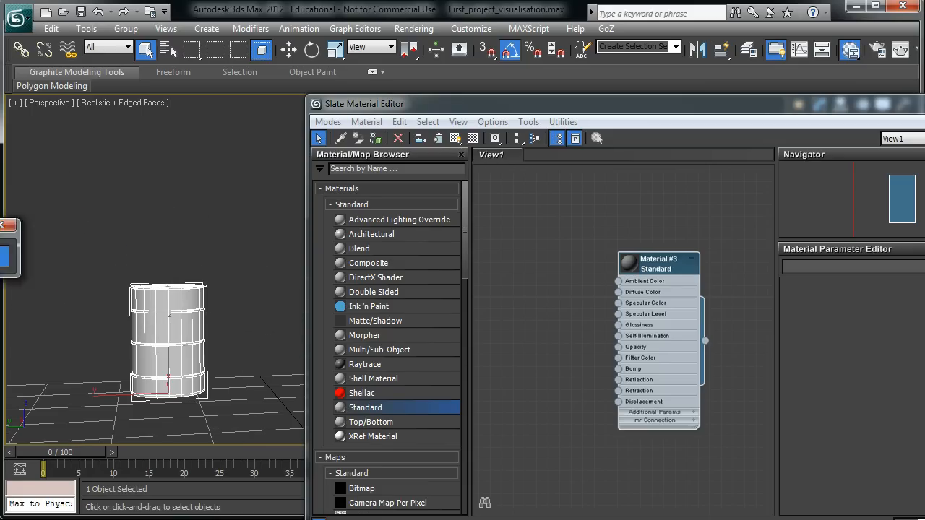
{"action": "middle_click_drag", "start_coordinate": [167, 357], "coordinate": [187, 325], "text": "alt"}
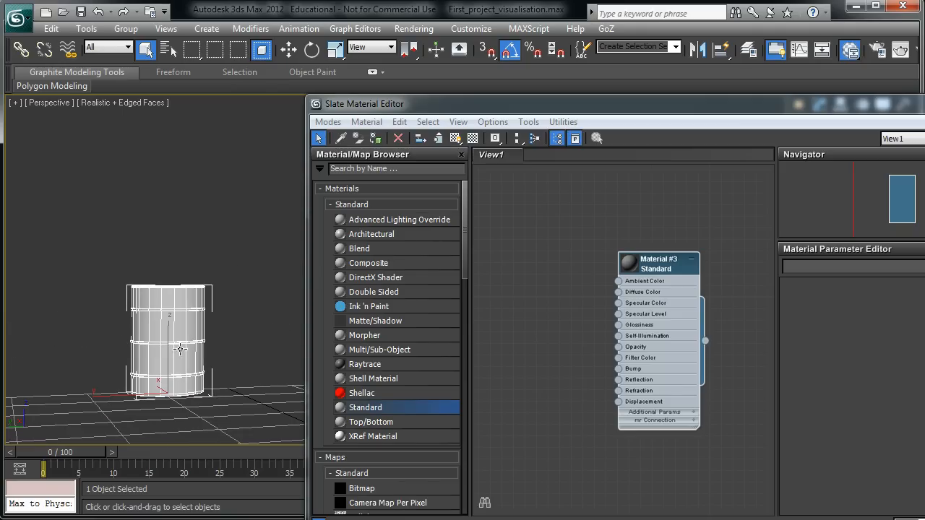
{"action": "left_click_drag", "start_coordinate": [663, 124], "coordinate": [576, 43]}
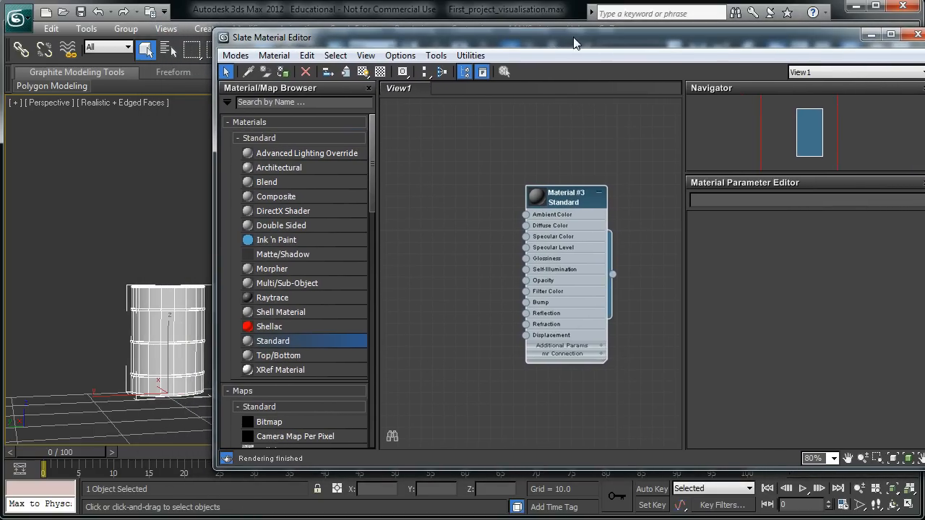
Assign the new Standard material to the selected barrel
{"action": "left_click_drag", "start_coordinate": [574, 198], "coordinate": [590, 180]}
{"action": "right_click", "coordinate": [590, 180]}
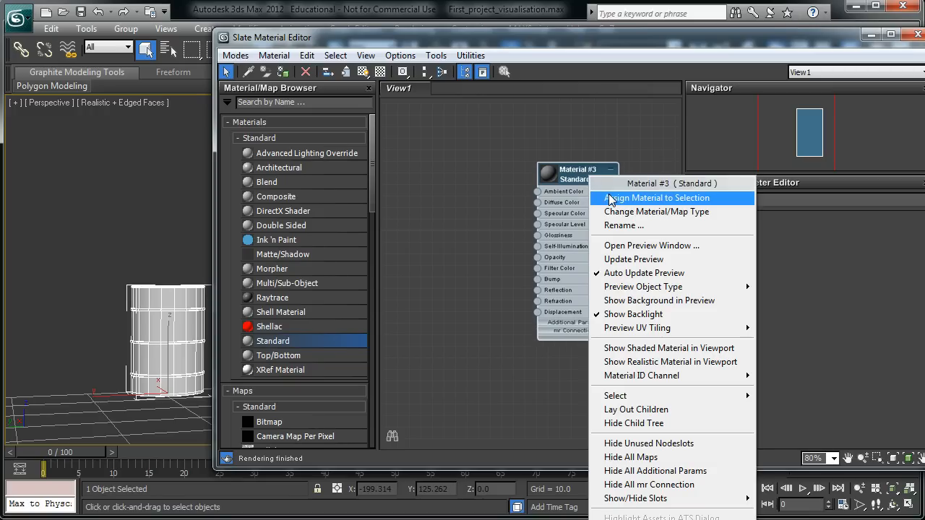
{"action": "left_click", "coordinate": [566, 176]}
{"action": "right_click", "coordinate": [578, 180]}
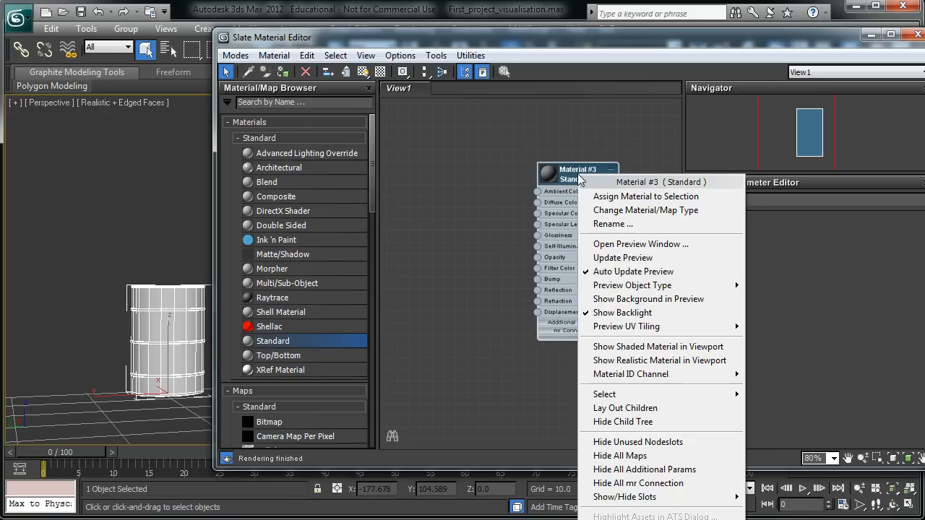
{"action": "left_click", "coordinate": [599, 199]}
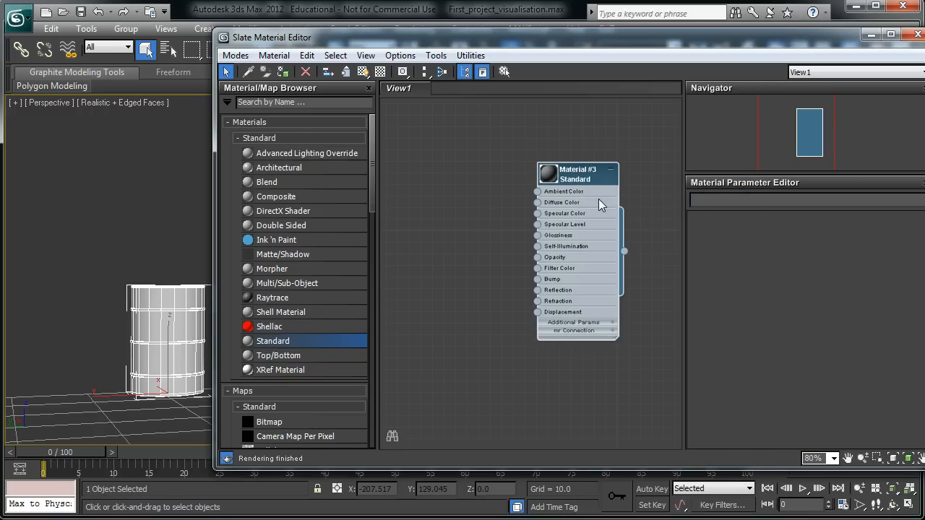
Open the parameters of the Standard material assigned to the barrel
{"action": "middle_click_drag", "start_coordinate": [129, 323], "coordinate": [147, 332], "text": "alt"}
{"action": "scroll", "coordinate": [149, 325], "scroll_direction": "up", "scroll_amount": 1}
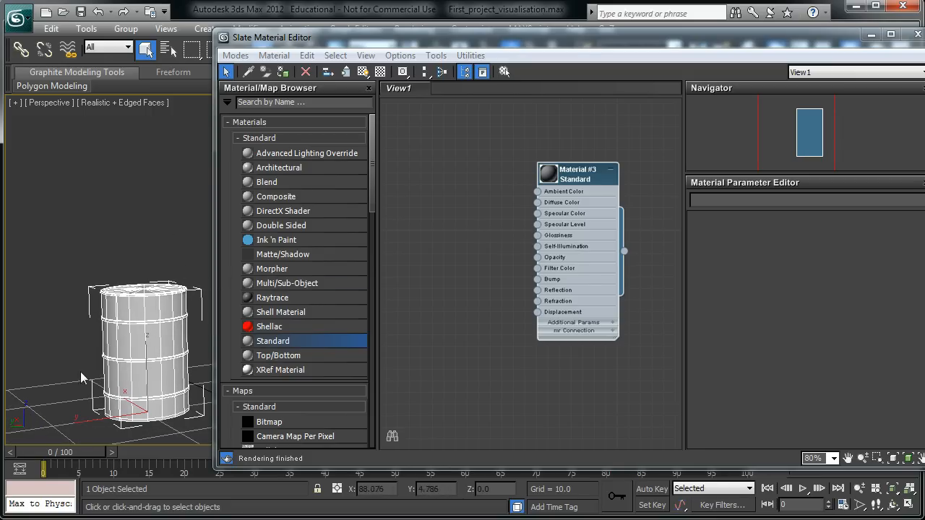
{"action": "double_click", "coordinate": [580, 178]}
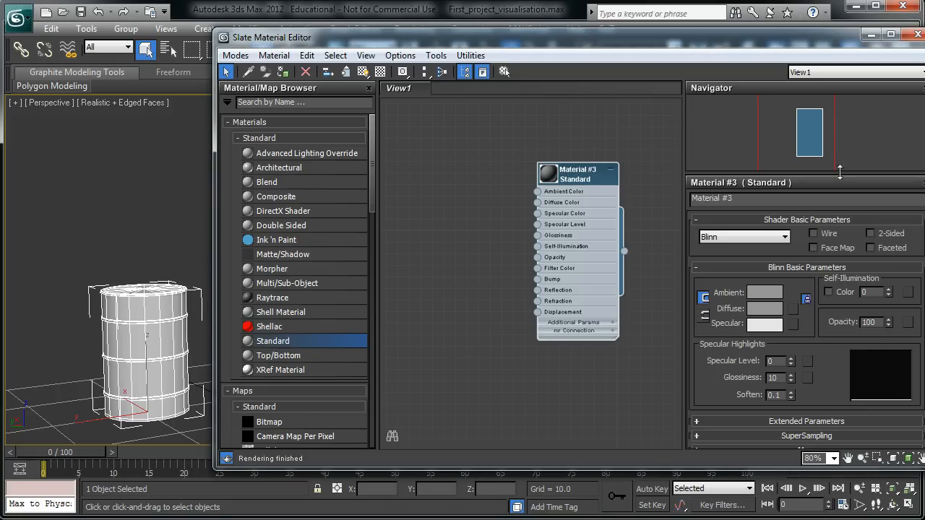
{"action": "left_click", "coordinate": [757, 314]}
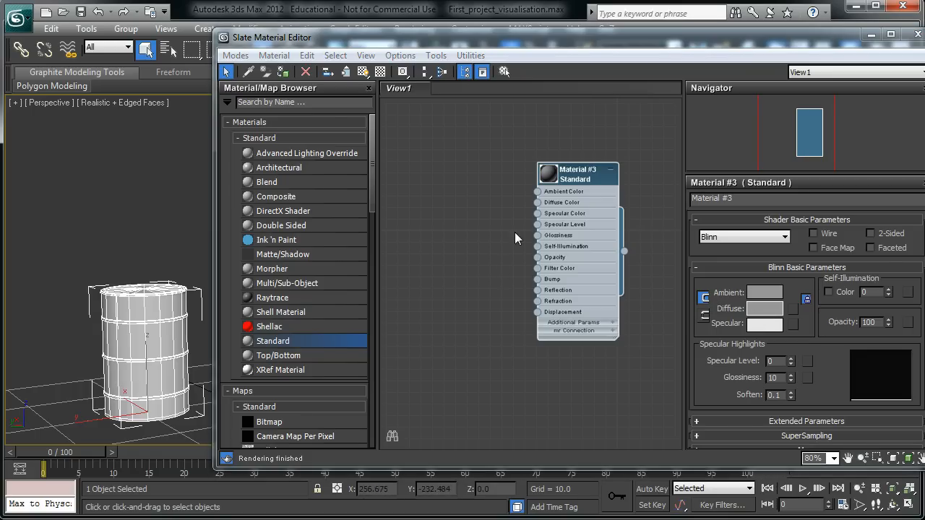
{"action": "left_click_drag", "start_coordinate": [318, 143], "coordinate": [323, 165]}
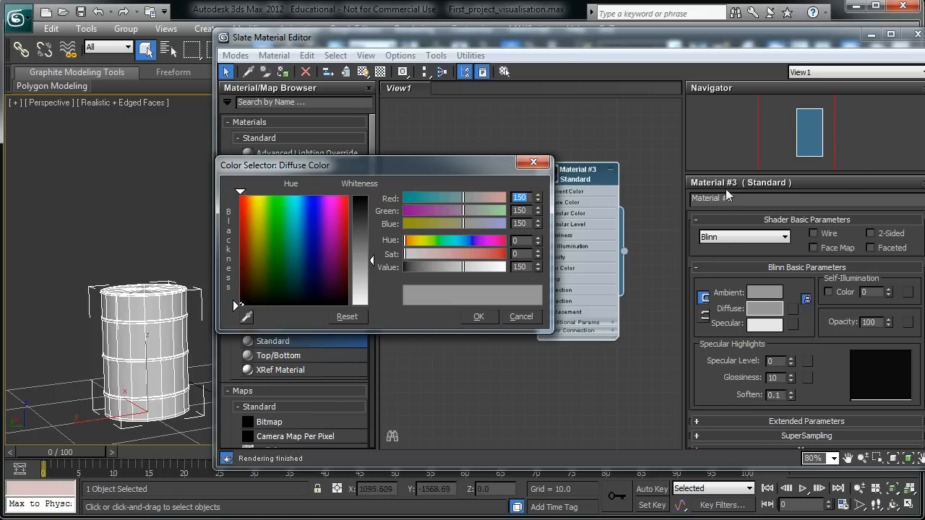
{"action": "left_click_drag", "start_coordinate": [289, 216], "coordinate": [289, 238]}
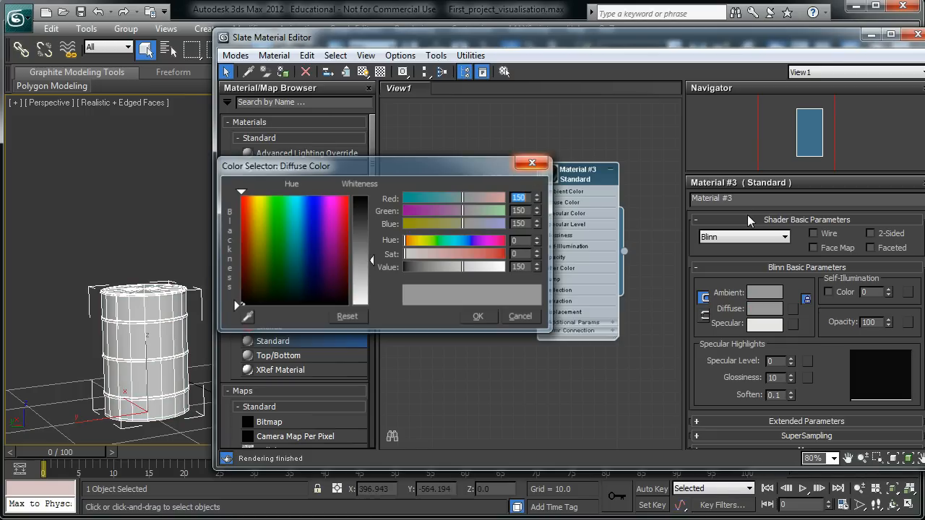
{"action": "left_click", "coordinate": [532, 165]}
{"action": "left_click", "coordinate": [534, 166]}
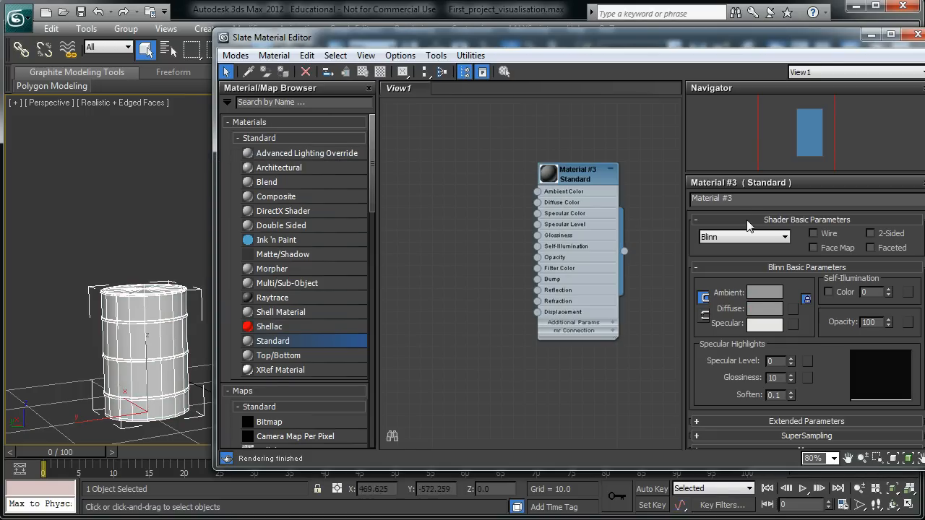
Set the material's diffuse color to light green with red 158, green 222 and blue 150
{"action": "left_click", "coordinate": [777, 310]}
{"action": "left_click_drag", "start_coordinate": [438, 159], "coordinate": [565, 159]}
{"action": "left_click_drag", "start_coordinate": [443, 207], "coordinate": [401, 225]}
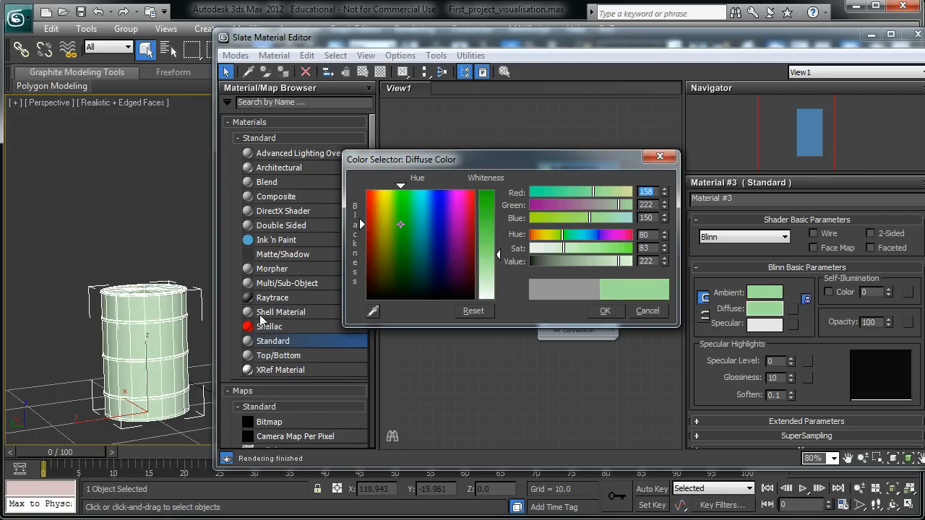
{"action": "left_click", "coordinate": [605, 311]}
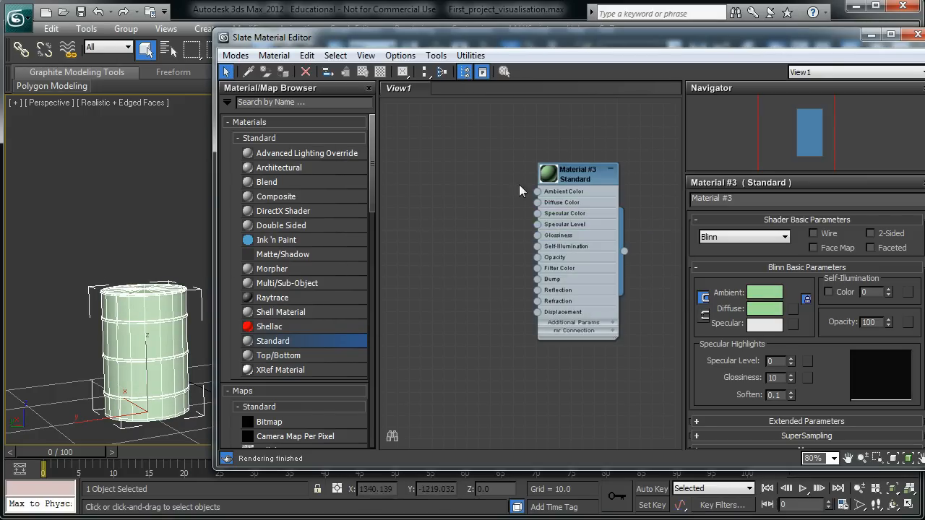
Add a Marble map to View1 and connect its output to the Standard material's Diffuse Color slot
{"action": "left_click_drag", "start_coordinate": [572, 182], "coordinate": [596, 182]}
{"action": "left_click_drag", "start_coordinate": [557, 48], "coordinate": [645, 13]}
{"action": "mouse_move", "coordinate": [141, 304]}
{"action": "middle_mouse_down", "text": "alt"}
{"action": "mouse_move", "coordinate": [96, 376]}
{"action": "mouse_move", "coordinate": [141, 291]}
{"action": "middle_mouse_up", "text": "alt"}
{"action": "left_click_drag", "start_coordinate": [460, 151], "coordinate": [458, 179]}
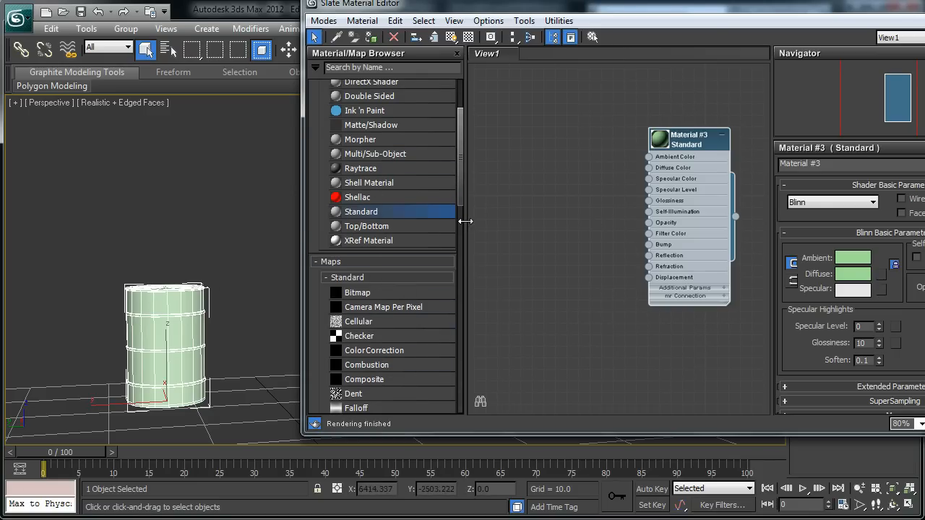
{"action": "left_click_drag", "start_coordinate": [463, 197], "coordinate": [461, 223]}
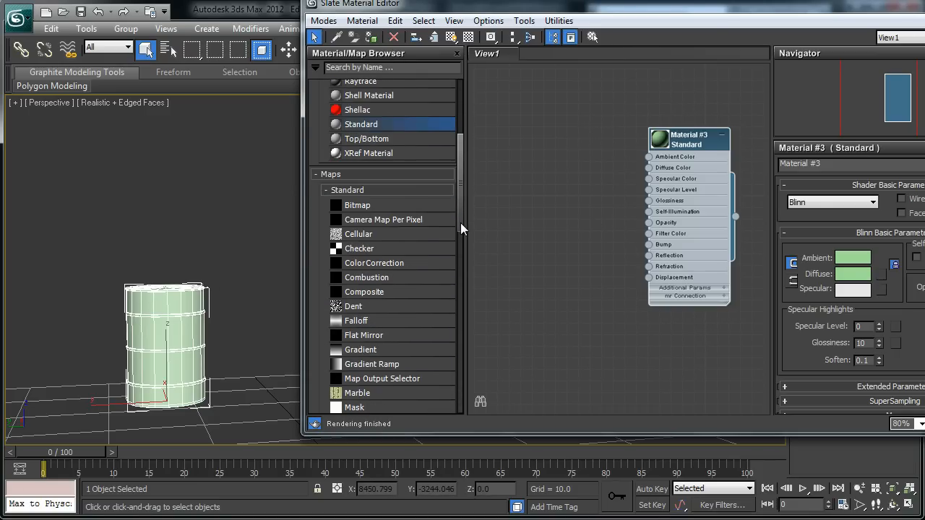
{"action": "left_click_drag", "start_coordinate": [348, 400], "coordinate": [510, 172]}
{"action": "left_click_drag", "start_coordinate": [576, 193], "coordinate": [651, 171]}
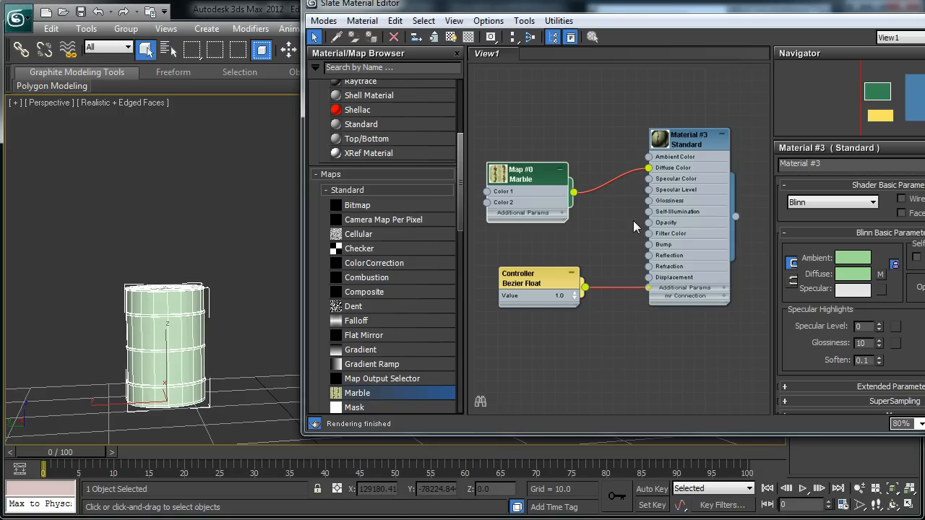
Rearrange the Marble map and Standard material nodes so they sit clearly apart in View1
{"action": "left_click_drag", "start_coordinate": [533, 180], "coordinate": [567, 170]}
{"action": "scroll", "coordinate": [637, 224], "scroll_direction": "up", "scroll_amount": 2}
{"action": "scroll", "coordinate": [637, 219], "scroll_direction": "up", "scroll_amount": 1}
{"action": "middle_click_drag", "start_coordinate": [637, 224], "coordinate": [637, 307]}
{"action": "left_click_drag", "start_coordinate": [560, 219], "coordinate": [547, 206]}
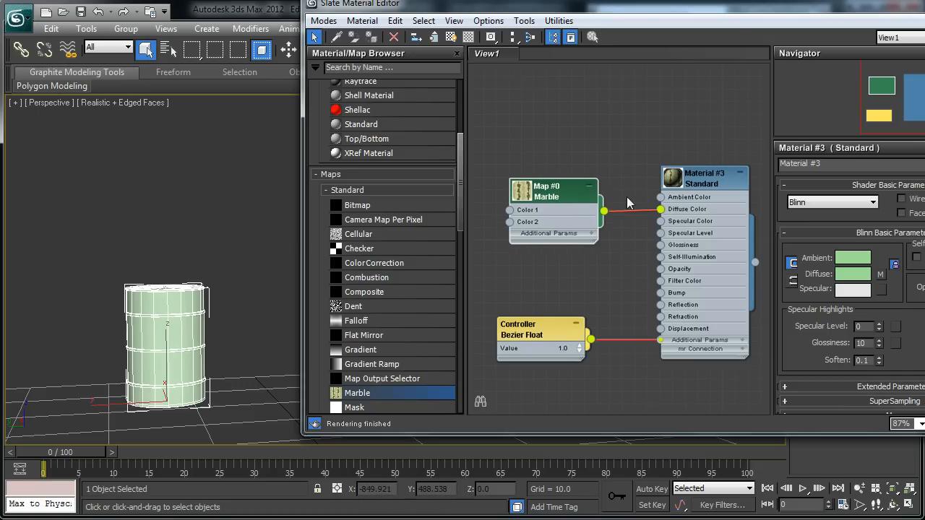
{"action": "left_click_drag", "start_coordinate": [569, 196], "coordinate": [555, 198]}
{"action": "middle_click_drag", "start_coordinate": [211, 302], "coordinate": [176, 259], "text": "alt"}
{"action": "left_click_drag", "start_coordinate": [739, 192], "coordinate": [751, 165]}
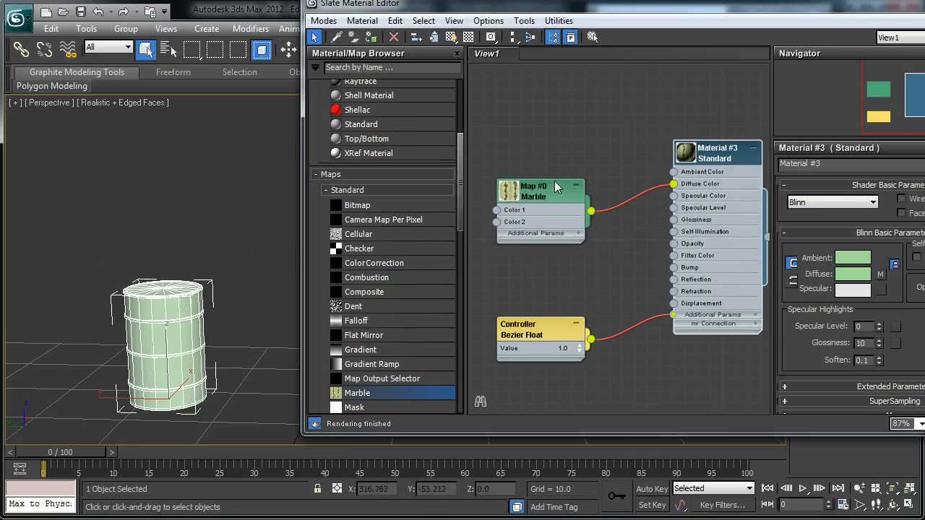
{"action": "left_click_drag", "start_coordinate": [551, 184], "coordinate": [564, 170]}
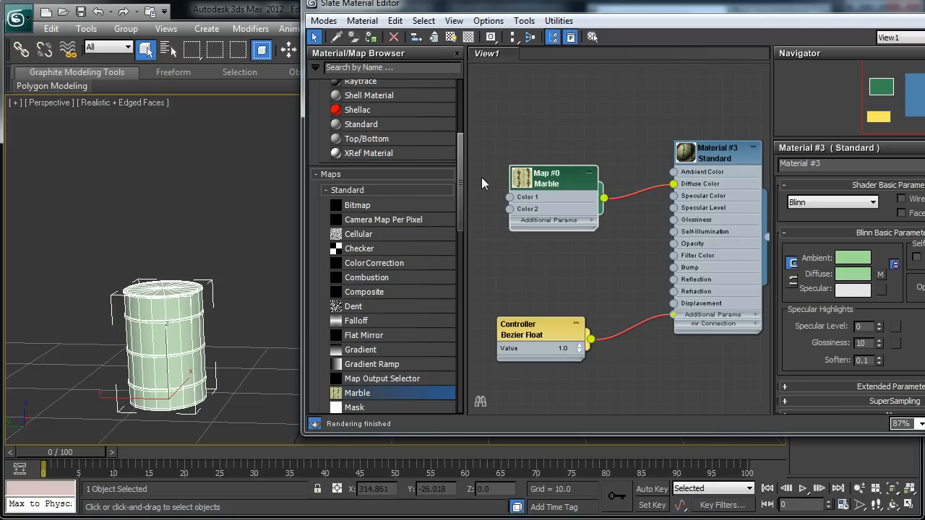
Show the shaded Standard material with its marble map on the barrel in the viewport and inspect it up close
{"action": "left_click_drag", "start_coordinate": [706, 157], "coordinate": [679, 159]}
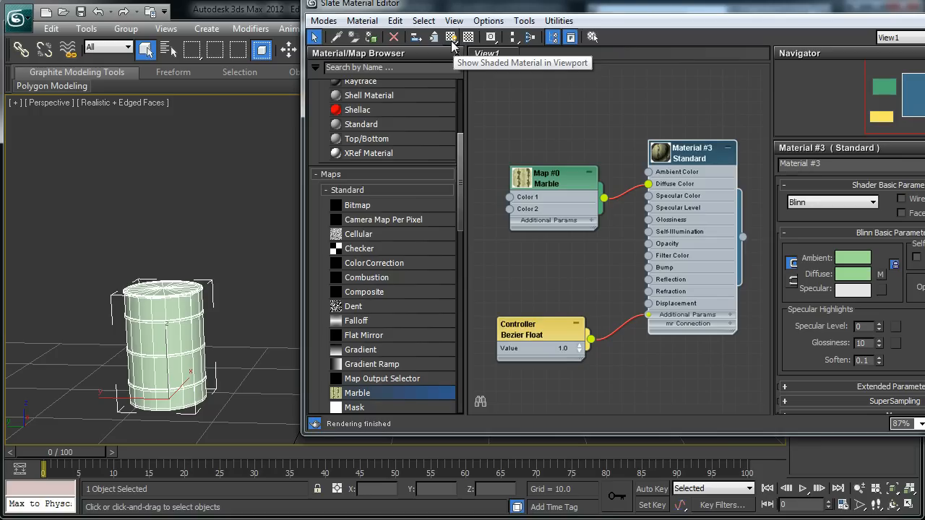
{"action": "left_click", "coordinate": [452, 36]}
{"action": "middle_click_drag", "start_coordinate": [208, 324], "coordinate": [244, 306], "text": "alt"}
{"action": "mouse_move", "coordinate": [218, 349]}
{"action": "middle_mouse_down"}
{"action": "mouse_move", "coordinate": [108, 357]}
{"action": "mouse_move", "coordinate": [194, 354]}
{"action": "mouse_move", "coordinate": [229, 335]}
{"action": "middle_mouse_up"}
{"action": "scroll", "coordinate": [193, 346], "scroll_direction": "up", "scroll_amount": 4}
{"action": "middle_click_drag", "start_coordinate": [134, 351], "coordinate": [189, 352]}
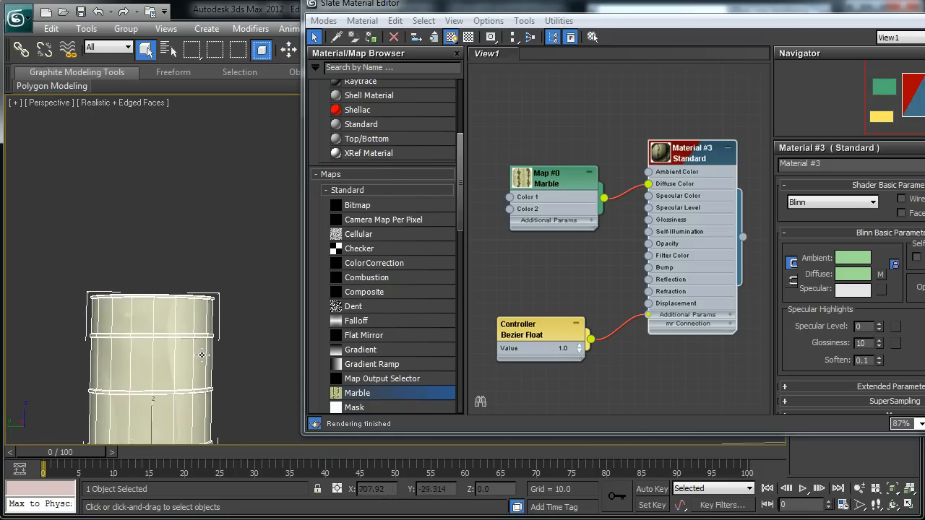
Set the Marble map's X, Y and Z tiling to 5 and check the denser pattern on the barrel
{"action": "middle_click_drag", "start_coordinate": [202, 309], "coordinate": [251, 283]}
{"action": "scroll", "coordinate": [221, 306], "scroll_direction": "down", "scroll_amount": 2}
{"action": "middle_click_drag", "start_coordinate": [213, 334], "coordinate": [495, 301], "text": "alt"}
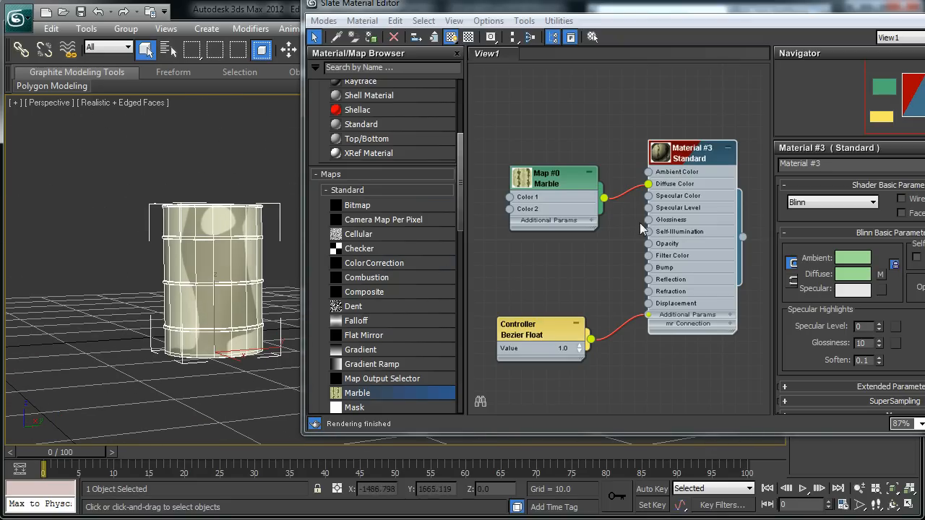
{"action": "left_click", "coordinate": [553, 182]}
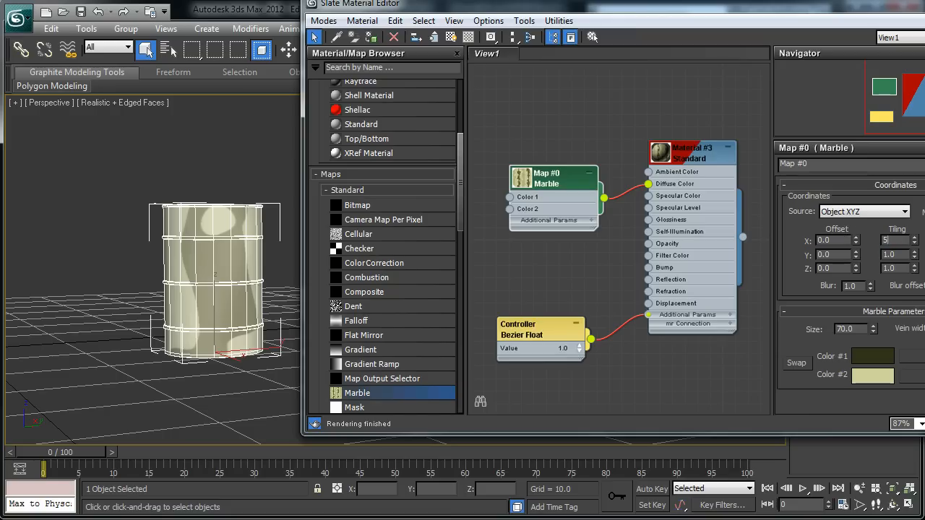
{"action": "type", "text": "5"}
{"action": "key", "text": "Return"}
{"action": "left_click", "coordinate": [895, 253]}
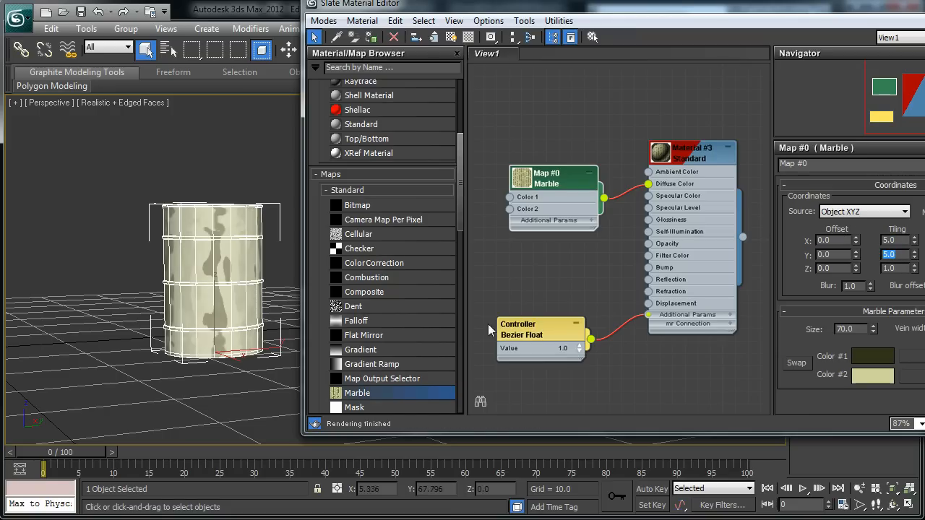
{"action": "left_click", "coordinate": [906, 267]}
{"action": "type", "text": "5"}
{"action": "key", "text": "Return"}
{"action": "middle_click_drag", "start_coordinate": [62, 334], "coordinate": [271, 332], "text": "alt"}
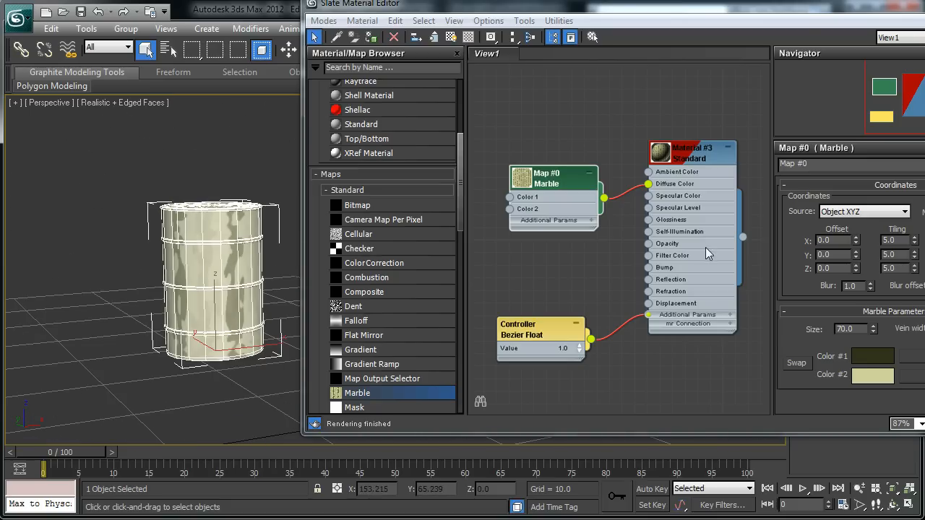
Shift the Marble map node slightly in View1 and assign the Standard material to the selected barrel
{"action": "left_click_drag", "start_coordinate": [550, 197], "coordinate": [534, 211]}
{"action": "right_click", "coordinate": [678, 154]}
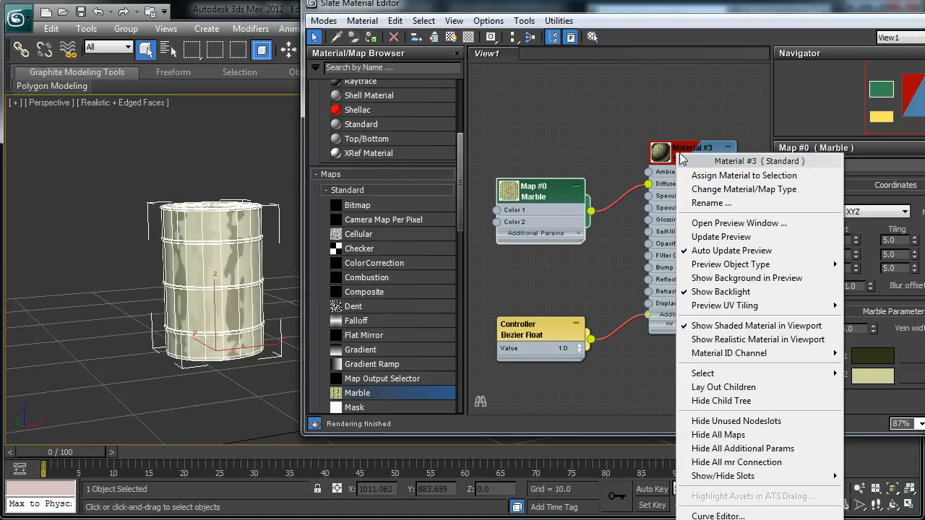
{"action": "left_click", "coordinate": [710, 180]}
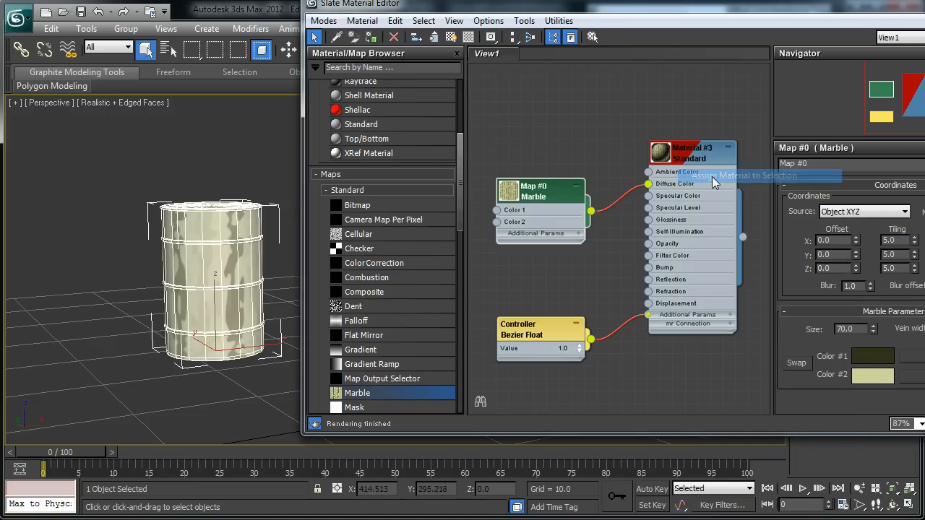
Space the Marble map and Standard material nodes further apart, keeping the Marble output connected to Diffuse Color
{"action": "left_click_drag", "start_coordinate": [564, 214], "coordinate": [546, 186]}
{"action": "left_click_drag", "start_coordinate": [609, 209], "coordinate": [655, 185]}
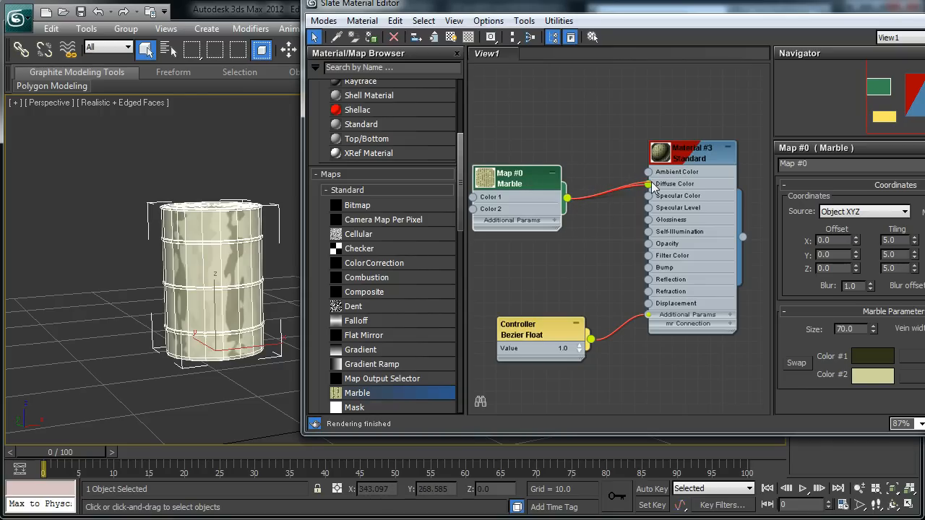
{"action": "left_click", "coordinate": [692, 156]}
{"action": "mouse_move", "coordinate": [693, 155]}
{"action": "left_mouse_down"}
{"action": "mouse_move", "coordinate": [707, 170]}
{"action": "mouse_move", "coordinate": [693, 168]}
{"action": "left_mouse_up"}
{"action": "middle_click_drag", "start_coordinate": [185, 295], "coordinate": [217, 311], "text": "alt"}
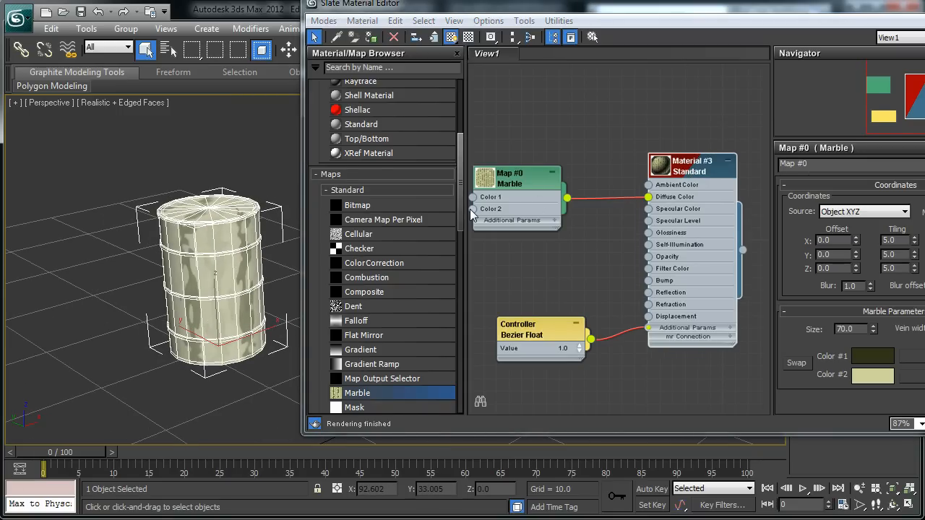
{"action": "right_click", "coordinate": [708, 170]}
{"action": "left_click", "coordinate": [66, 217]}
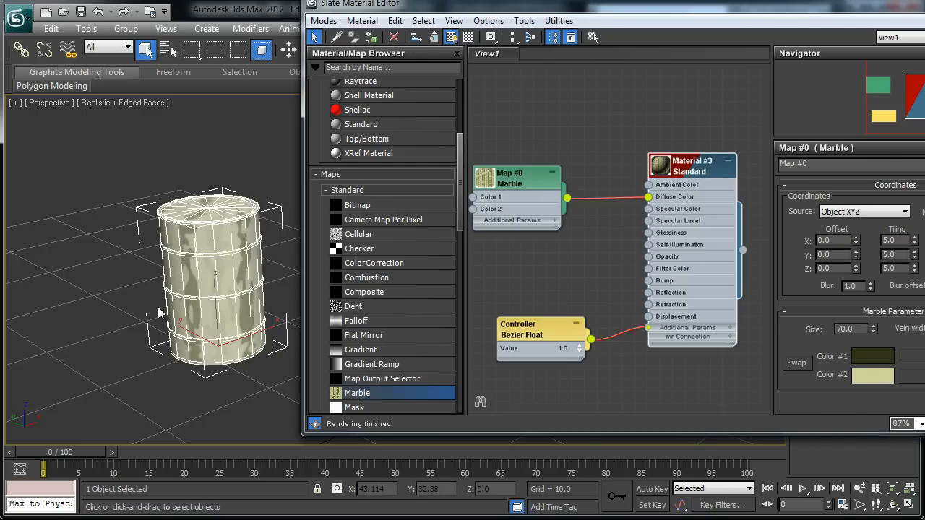
Delete the Marble map and Bezier Float controller nodes from View1, leaving only the Standard material
{"action": "left_click_drag", "start_coordinate": [529, 172], "coordinate": [558, 175]}
{"action": "left_click_drag", "start_coordinate": [491, 139], "coordinate": [596, 376]}
{"action": "key", "text": "Delete"}
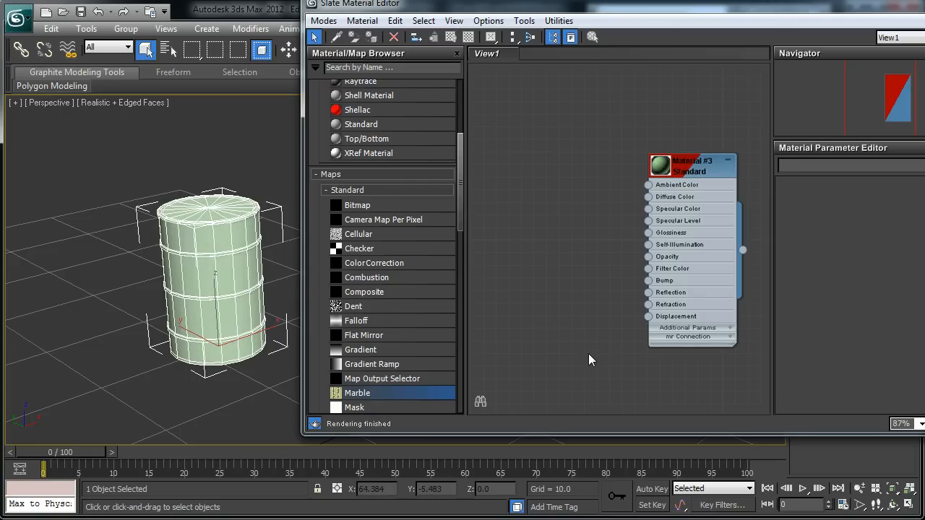
Add a Checker map to View1 and connect its output to the Standard material's Diffuse Color slot
{"action": "left_click", "coordinate": [345, 250]}
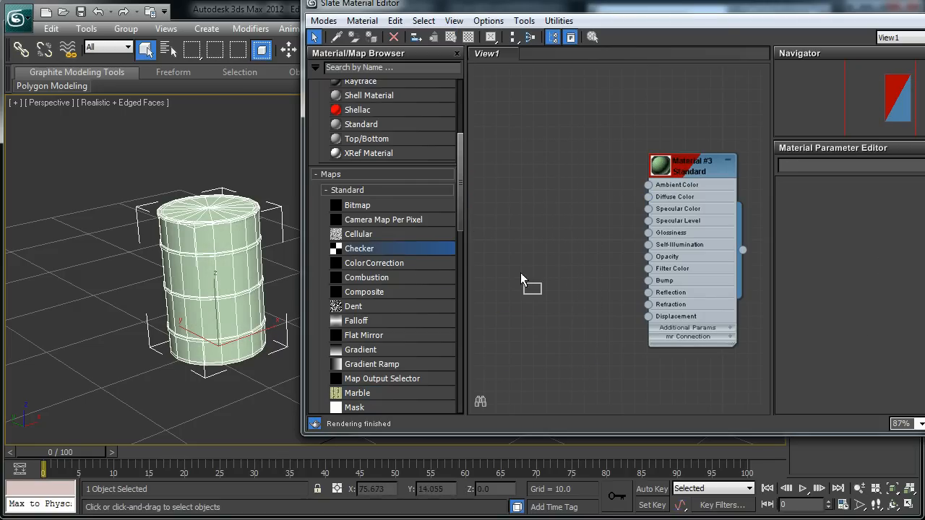
{"action": "left_click_drag", "start_coordinate": [557, 227], "coordinate": [542, 190]}
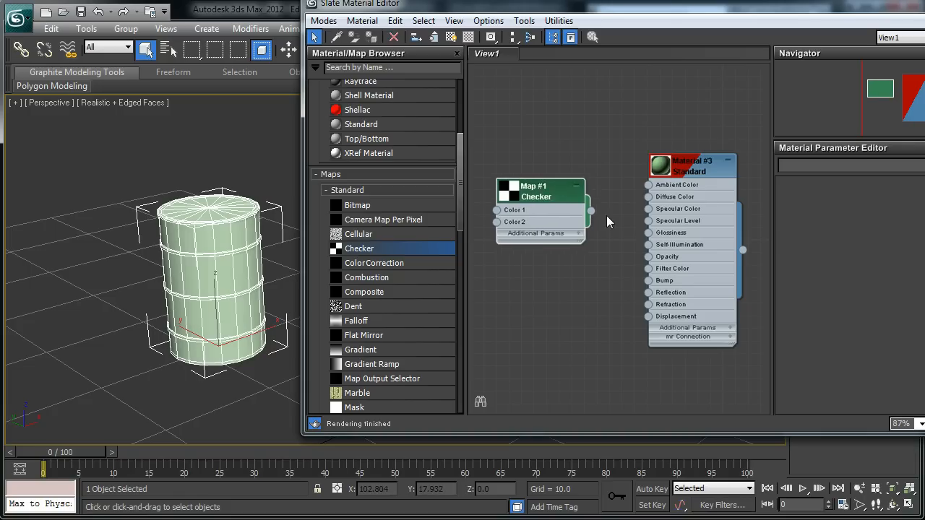
{"action": "left_click_drag", "start_coordinate": [591, 211], "coordinate": [653, 200]}
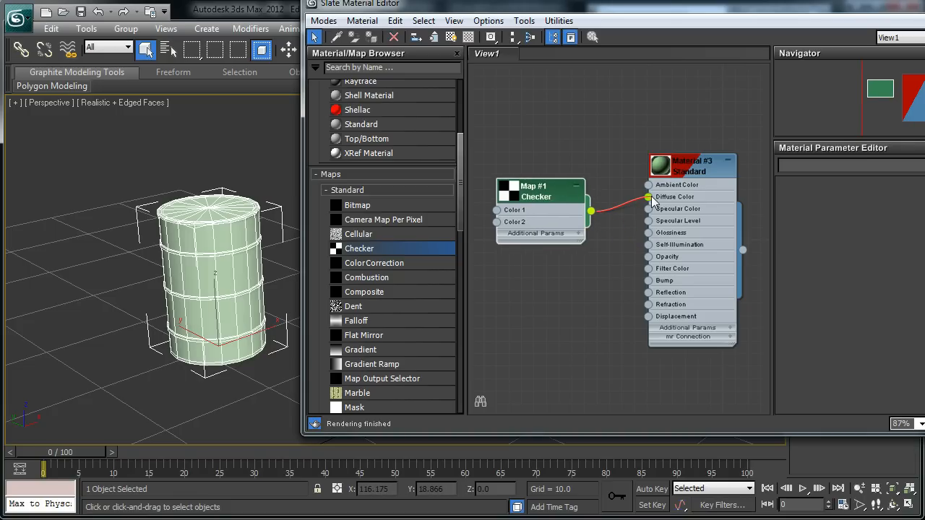
Open the Checker map's parameters and set its U and V tiling to 10
{"action": "double_click", "coordinate": [536, 195]}
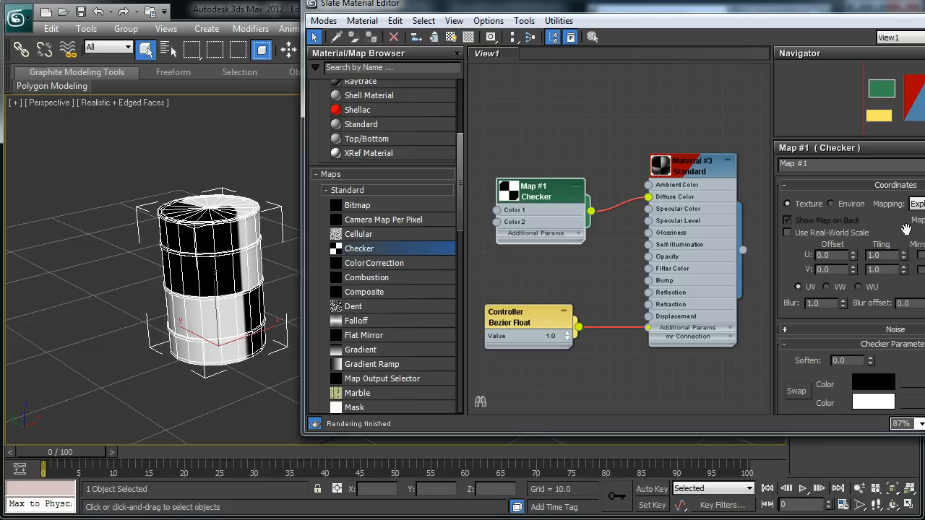
{"action": "left_click_drag", "start_coordinate": [747, 8], "coordinate": [648, 18]}
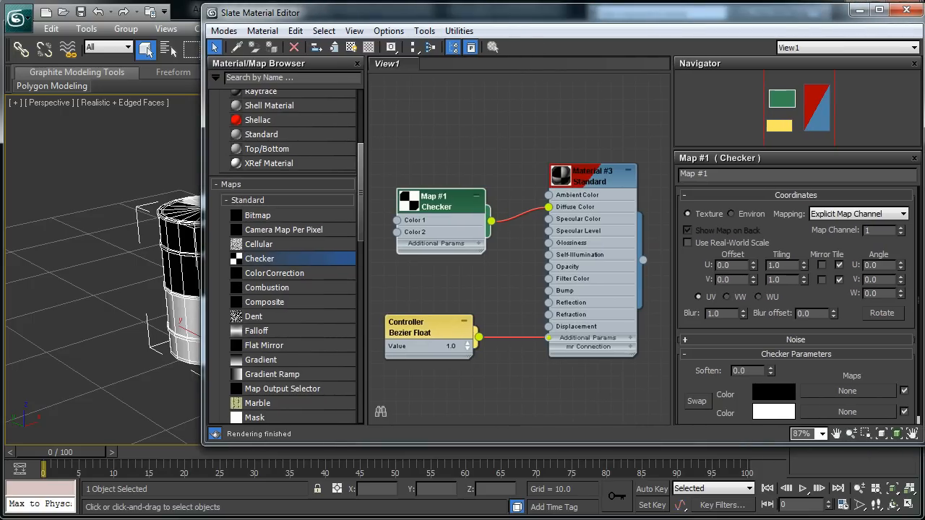
{"action": "scroll", "coordinate": [145, 268], "scroll_direction": "up", "scroll_amount": 5}
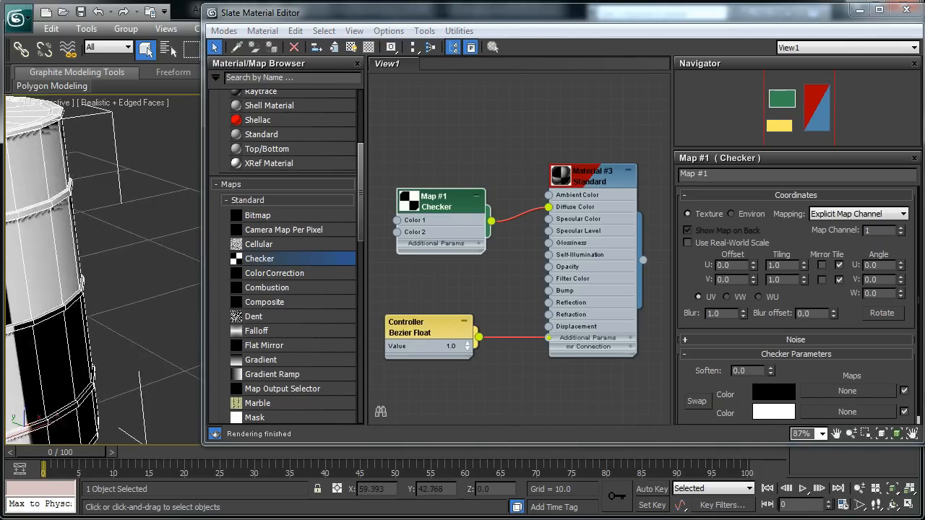
{"action": "scroll", "coordinate": [144, 269], "scroll_direction": "down", "scroll_amount": 3}
{"action": "left_click", "coordinate": [782, 266]}
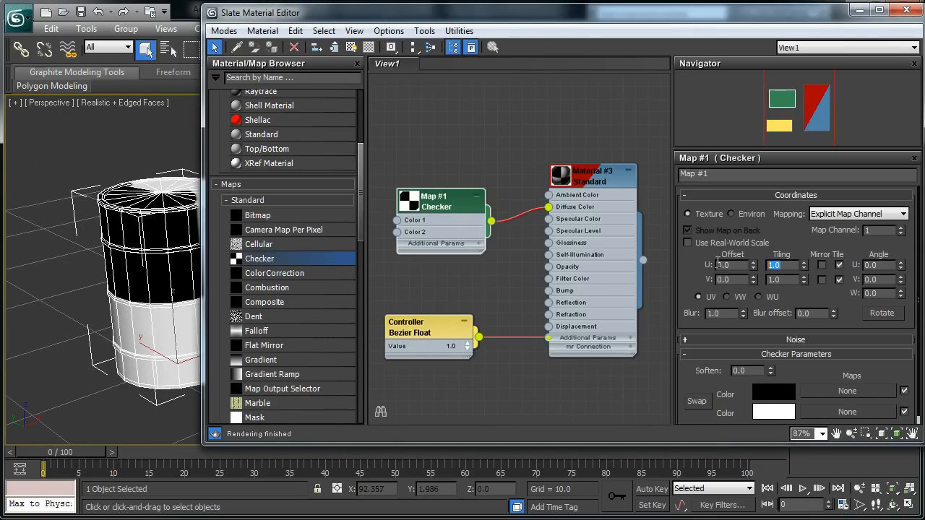
{"action": "type", "text": "10"}
{"action": "key", "text": "Return"}
{"action": "left_click", "coordinate": [786, 280]}
{"action": "type", "text": "10"}
{"action": "key", "text": "Return"}
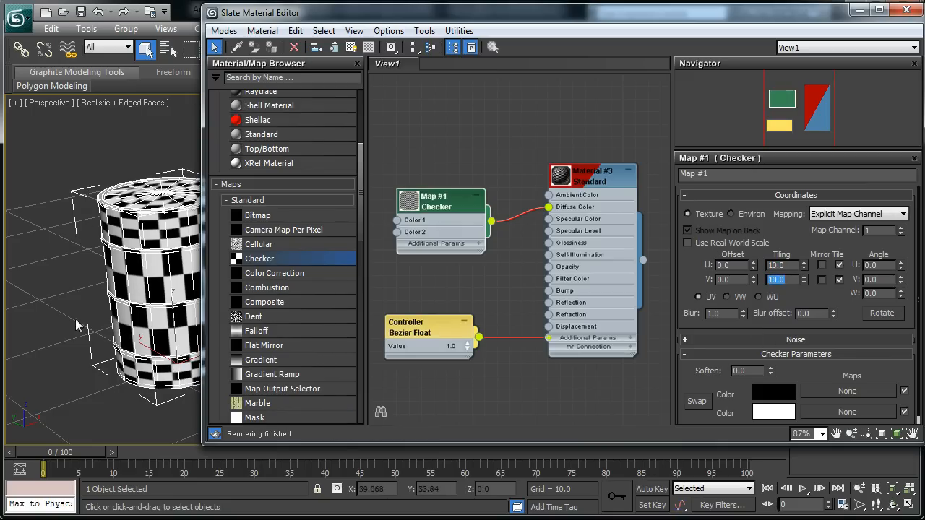
Shift the Standard material node slightly in View1 and close the Slate Material Editor
{"action": "left_click_drag", "start_coordinate": [283, 17], "coordinate": [352, 35]}
{"action": "middle_click_drag", "start_coordinate": [187, 301], "coordinate": [86, 334], "text": "alt"}
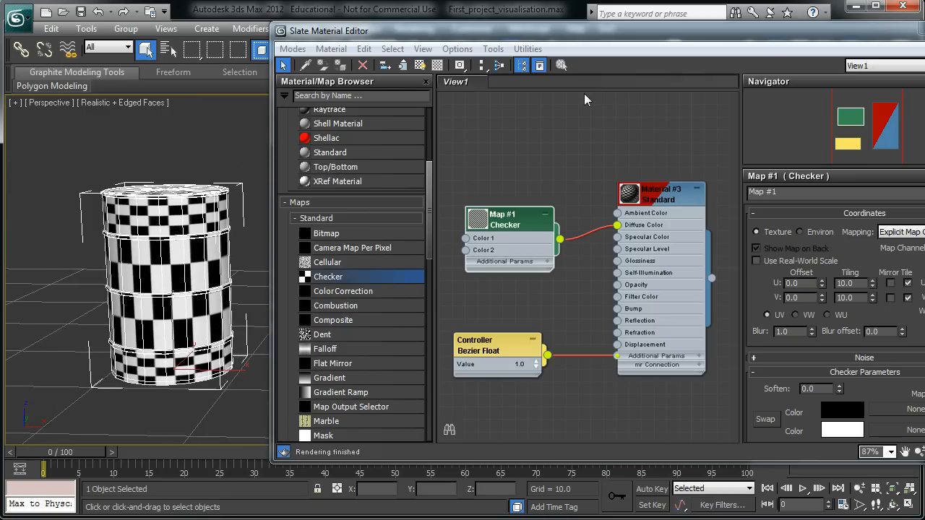
{"action": "left_click", "coordinate": [675, 196]}
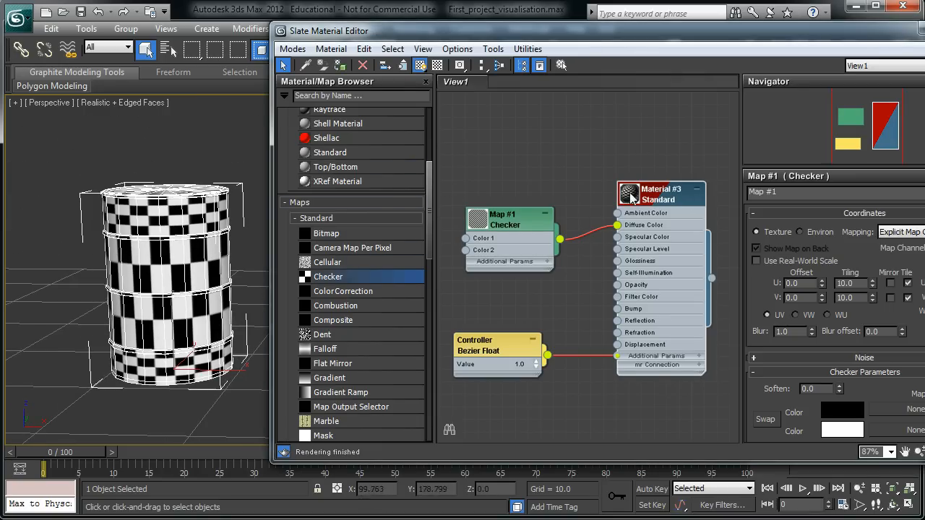
{"action": "left_click_drag", "start_coordinate": [629, 197], "coordinate": [617, 184]}
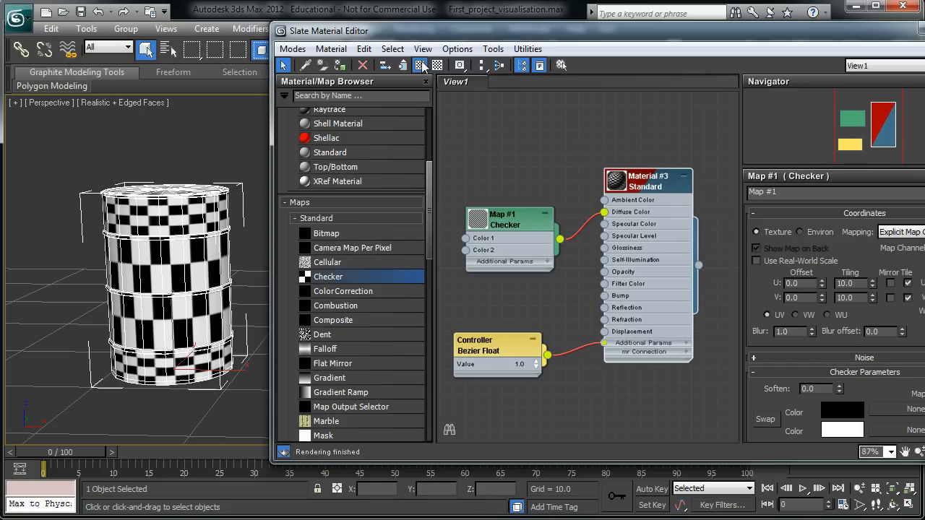
{"action": "left_click", "coordinate": [420, 65]}
{"action": "key", "text": "m"}
Examine the checker pattern on the barrel's sides, rings and lid from several angles for stretching
{"action": "middle_click_drag", "start_coordinate": [362, 301], "coordinate": [468, 270], "text": "alt"}
{"action": "scroll", "coordinate": [336, 289], "scroll_direction": "down", "scroll_amount": 2}
{"action": "scroll", "coordinate": [325, 284], "scroll_direction": "up", "scroll_amount": 5}
{"action": "scroll", "coordinate": [302, 271], "scroll_direction": "down", "scroll_amount": 3}
{"action": "scroll", "coordinate": [407, 424], "scroll_direction": "up", "scroll_amount": 5}
{"action": "middle_click_drag", "start_coordinate": [298, 290], "coordinate": [497, 262], "text": "alt"}
{"action": "scroll", "coordinate": [497, 263], "scroll_direction": "down", "scroll_amount": 4}
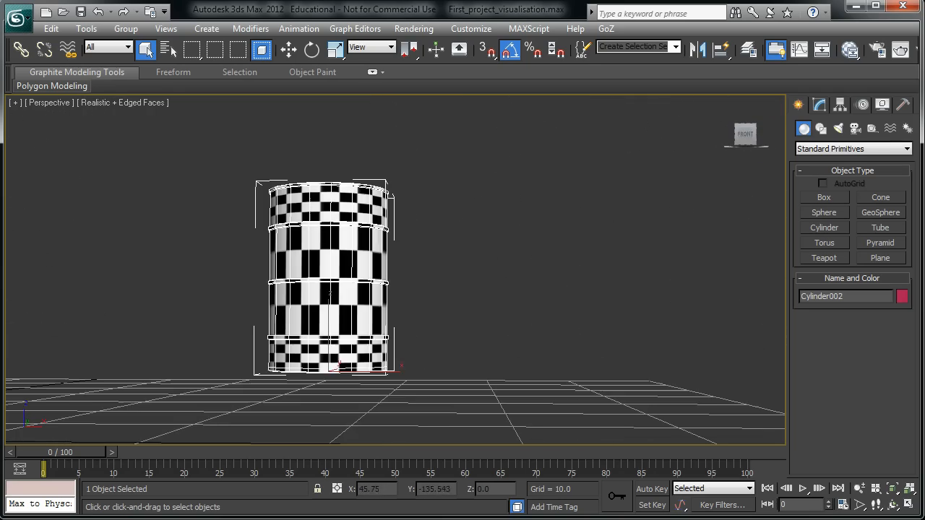
{"action": "middle_click_drag", "start_coordinate": [443, 245], "coordinate": [491, 356], "text": "alt"}
{"action": "scroll", "coordinate": [491, 356], "scroll_direction": "up", "scroll_amount": 6}
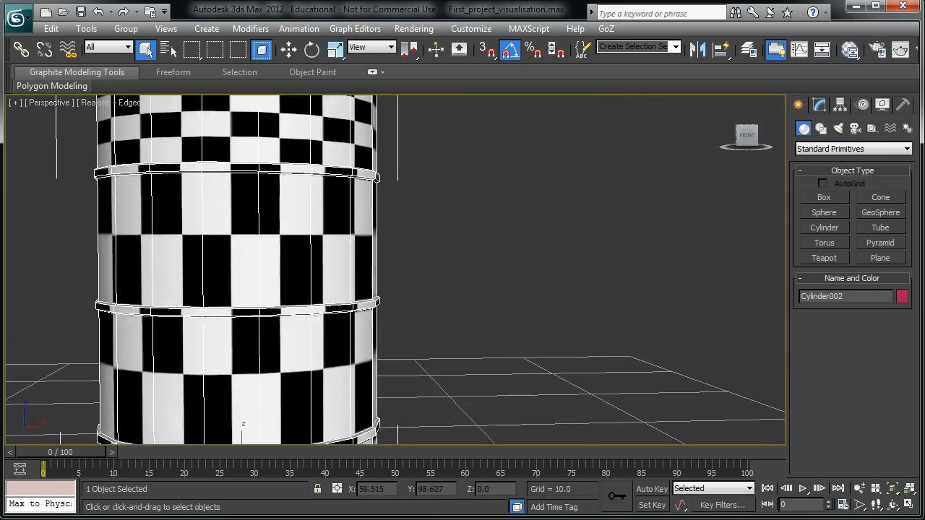
{"action": "scroll", "coordinate": [463, 336], "scroll_direction": "down", "scroll_amount": 4}
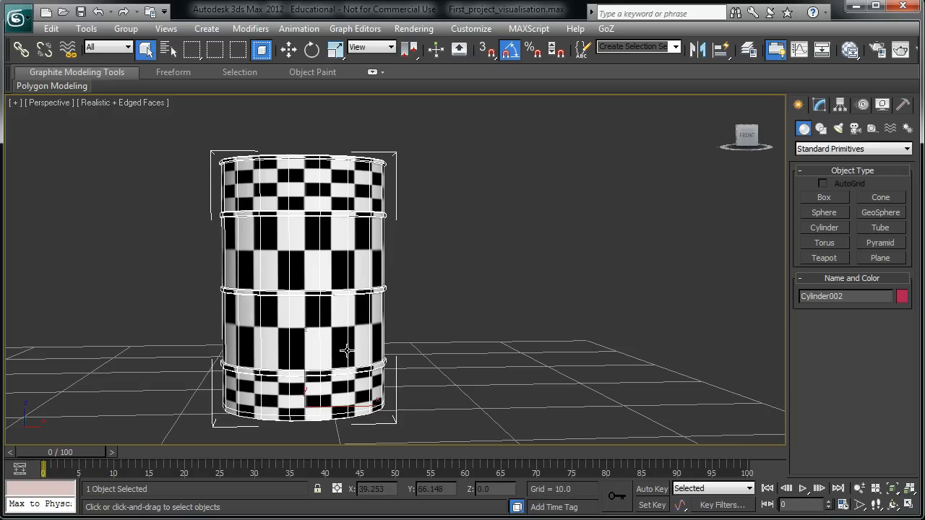
{"action": "middle_click_drag", "start_coordinate": [421, 326], "coordinate": [464, 357], "text": "alt"}
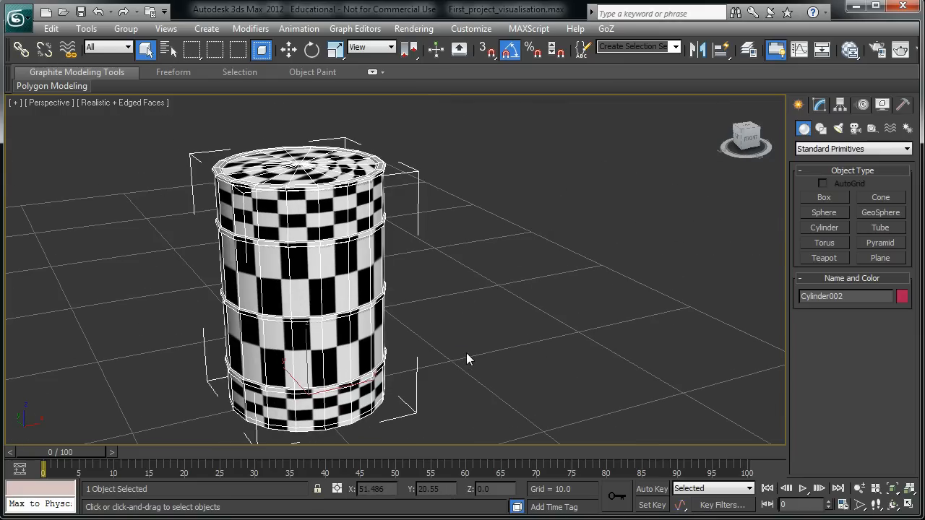
Add an Unwrap UVW modifier to the barrel above its Editable Poly
{"action": "left_click", "coordinate": [820, 105]}
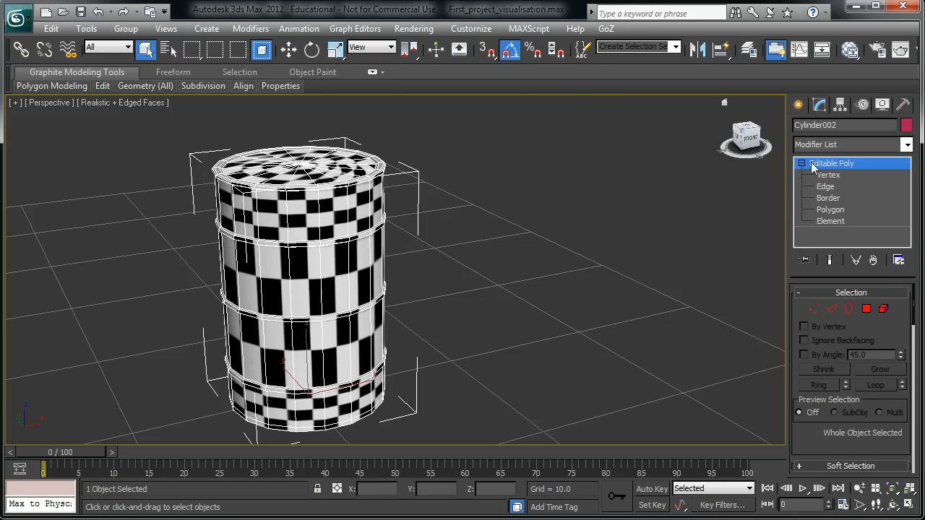
{"action": "left_click", "coordinate": [907, 145]}
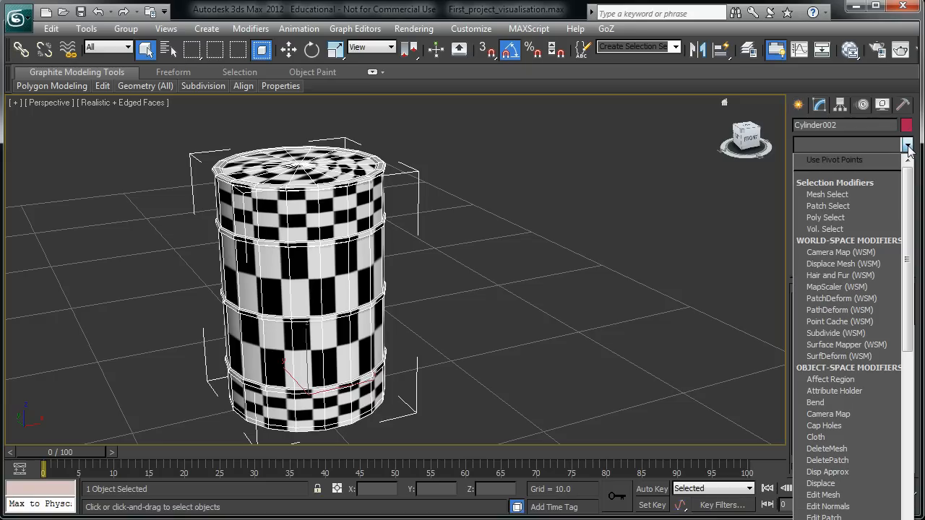
{"action": "left_click", "coordinate": [907, 145]}
{"action": "left_click", "coordinate": [907, 145]}
{"action": "scroll", "coordinate": [916, 224], "scroll_direction": "down", "scroll_amount": 11}
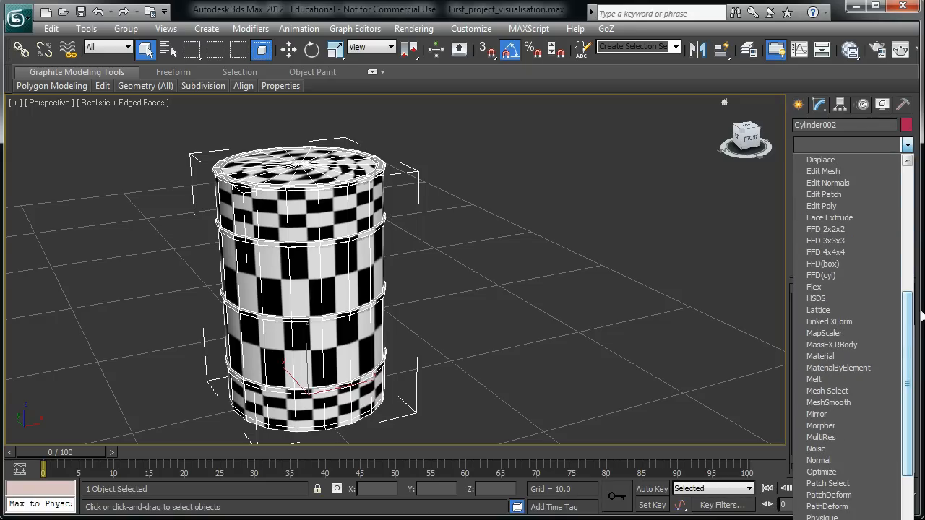
{"action": "scroll", "coordinate": [918, 318], "scroll_direction": "down", "scroll_amount": 9}
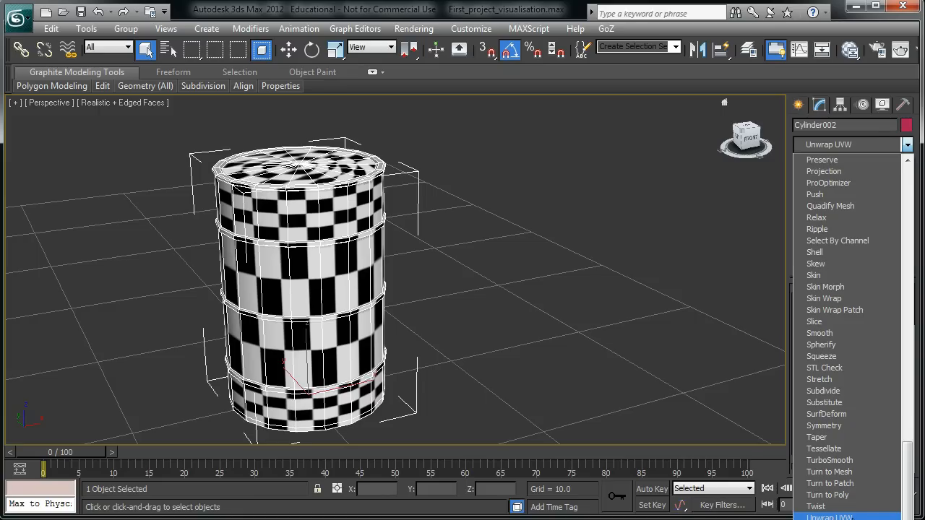
{"action": "left_click", "coordinate": [830, 517]}
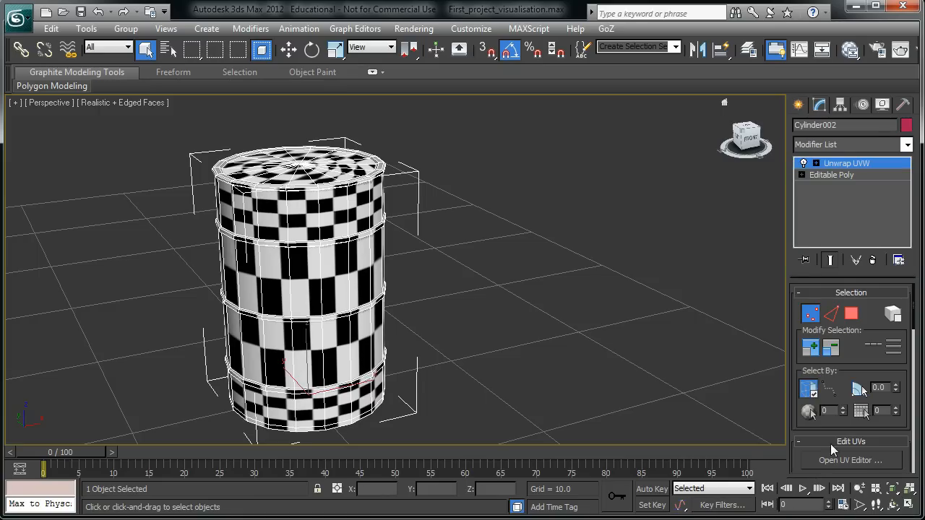
Open the UV Editor for the barrel's Unwrap UVW modifier and bring its window fully into view
{"action": "scroll", "coordinate": [857, 365], "scroll_direction": "down", "scroll_amount": 5}
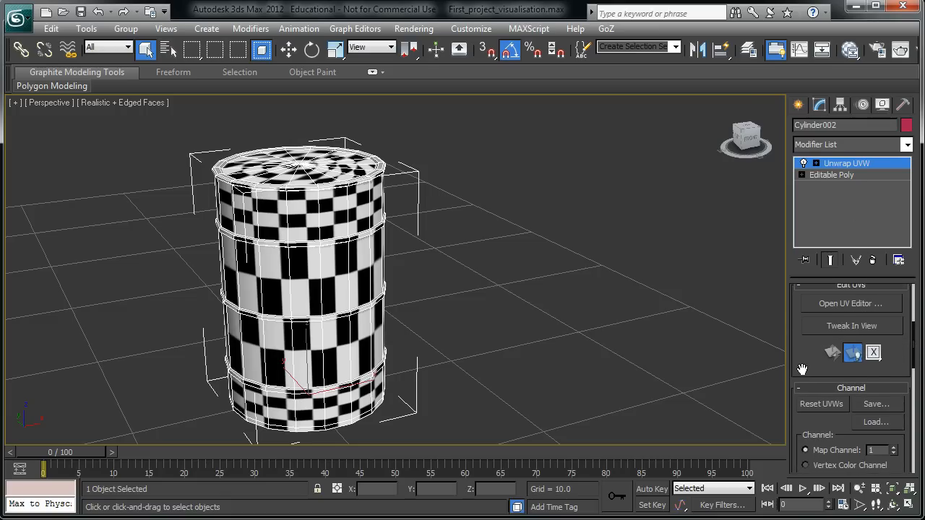
{"action": "left_click_drag", "start_coordinate": [801, 355], "coordinate": [799, 381]}
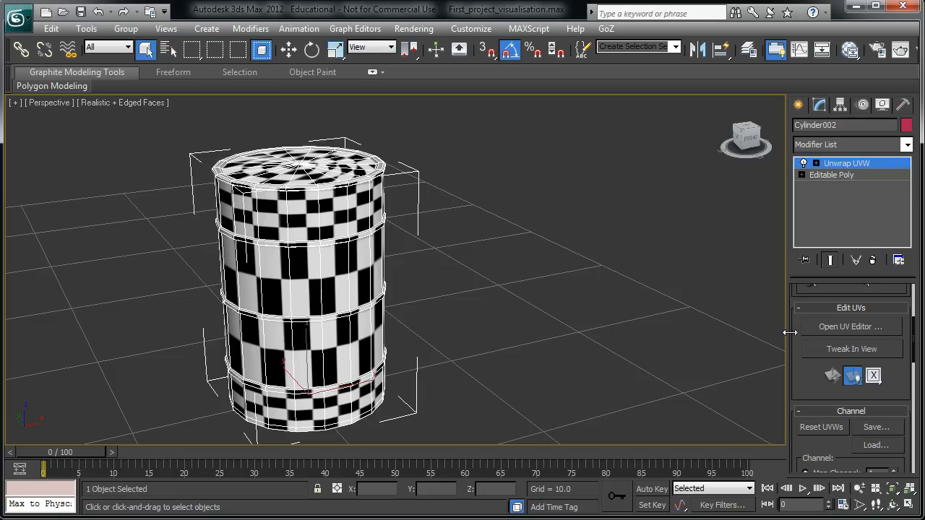
{"action": "left_click_drag", "start_coordinate": [793, 332], "coordinate": [800, 357]}
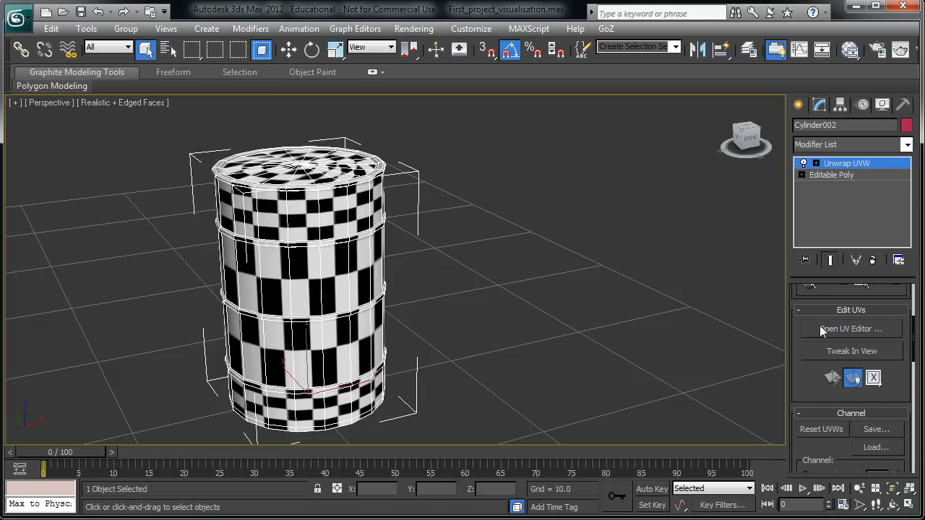
{"action": "left_click", "coordinate": [834, 330]}
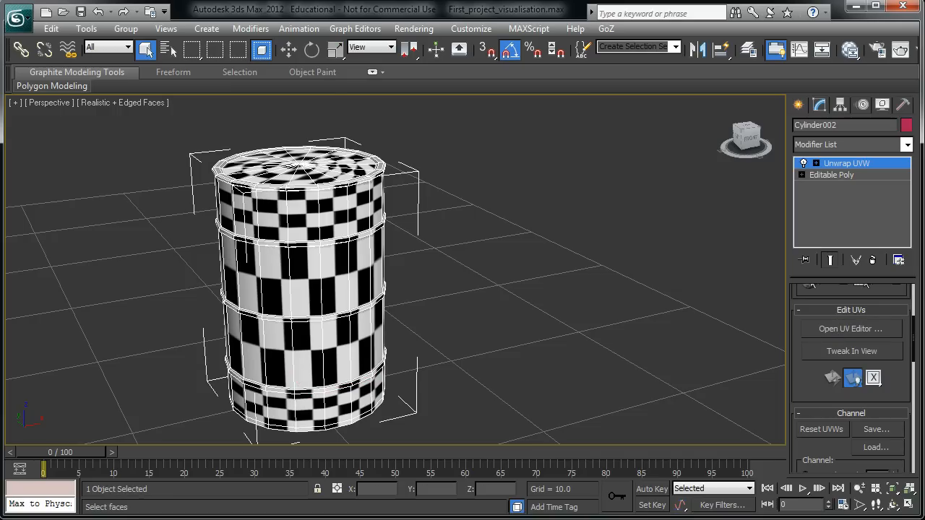
{"action": "left_click_drag", "start_coordinate": [0, 51], "coordinate": [484, 26]}
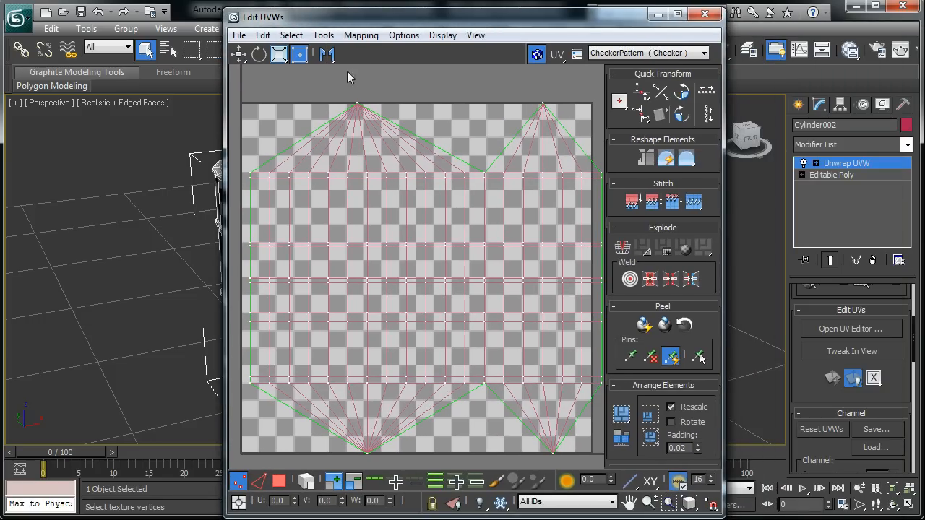
Place the UV editor beside the barrel and select the peak vertices along the upper edge of the UV layout
{"action": "left_click_drag", "start_coordinate": [334, 20], "coordinate": [491, 25]}
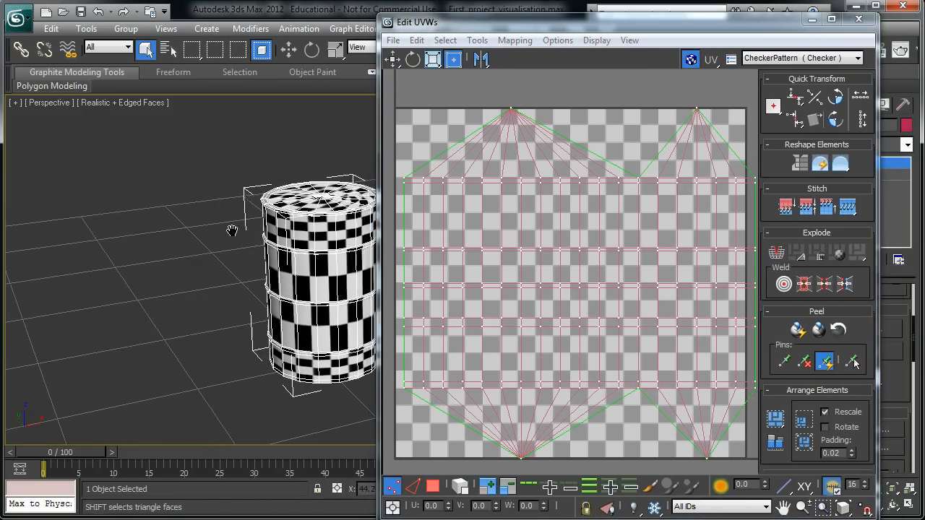
{"action": "key", "text": "z"}
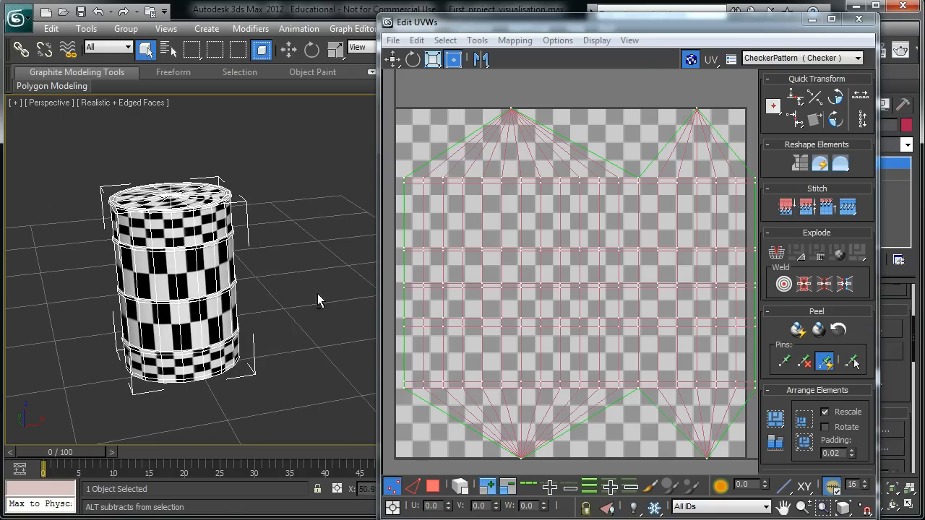
{"action": "scroll", "coordinate": [696, 293], "scroll_direction": "down", "scroll_amount": 3}
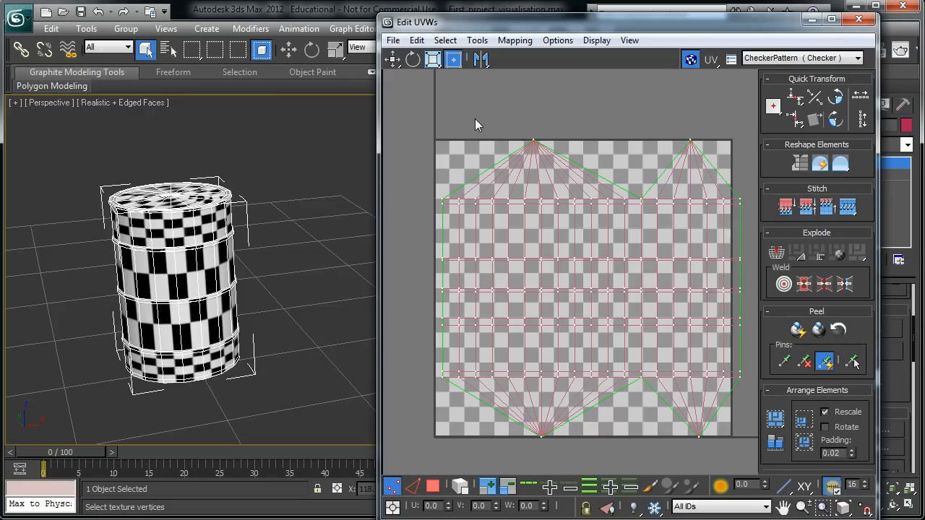
{"action": "left_click_drag", "start_coordinate": [461, 127], "coordinate": [727, 188]}
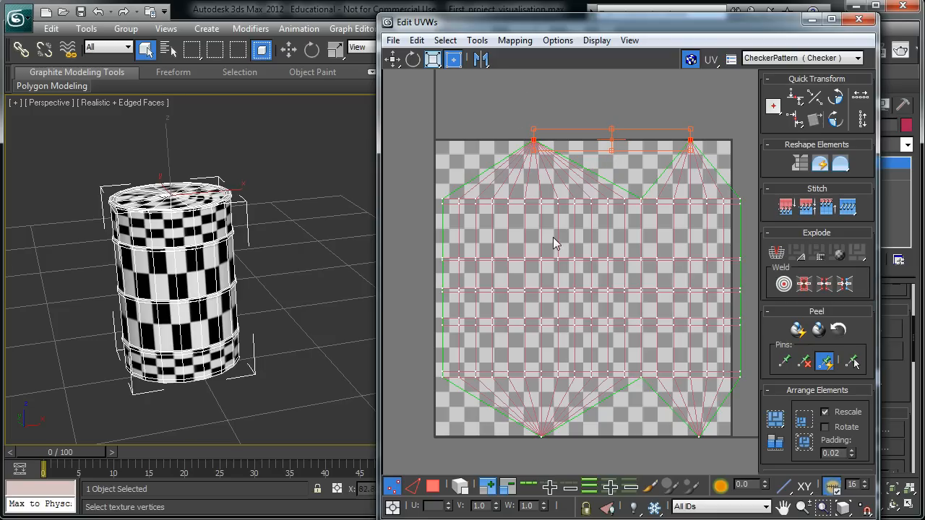
Hide the checker background behind the UV layout and close the UV editor
{"action": "left_click", "coordinate": [690, 59]}
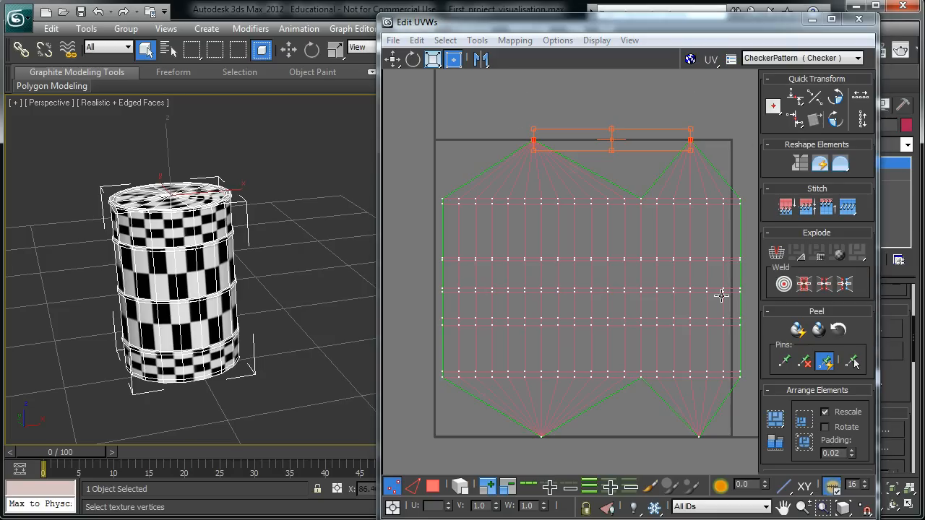
{"action": "left_click", "coordinate": [690, 59]}
{"action": "left_click", "coordinate": [690, 60]}
{"action": "left_click", "coordinate": [691, 60]}
{"action": "left_click", "coordinate": [691, 60]}
{"action": "left_click", "coordinate": [871, 19]}
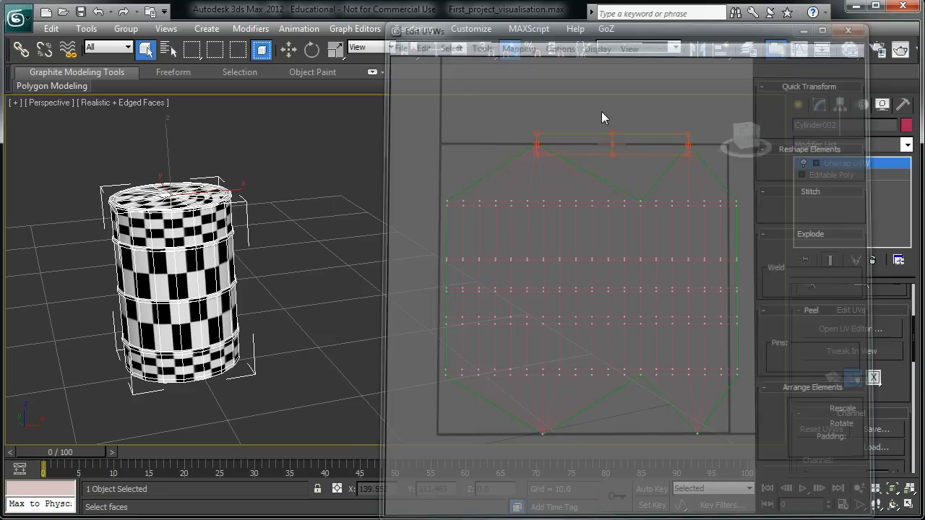
Show all four viewports, frame the barrel in the Left view and activate the Face level of Unwrap UVW
{"action": "middle_click_drag", "start_coordinate": [346, 269], "coordinate": [358, 261], "text": "alt"}
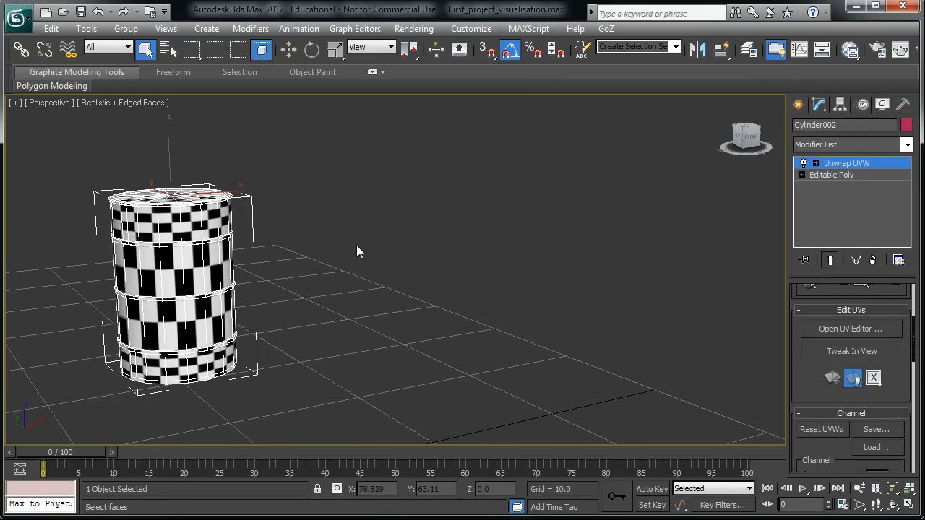
{"action": "key", "text": "alt+w"}
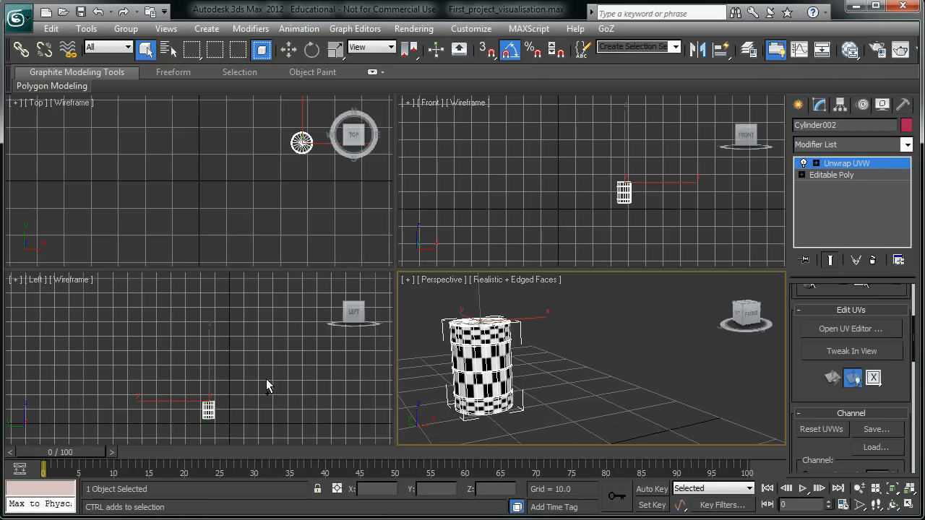
{"action": "left_click", "coordinate": [260, 396]}
{"action": "middle_click_drag", "start_coordinate": [255, 405], "coordinate": [245, 320]}
{"action": "scroll", "coordinate": [258, 360], "scroll_direction": "up", "scroll_amount": 5}
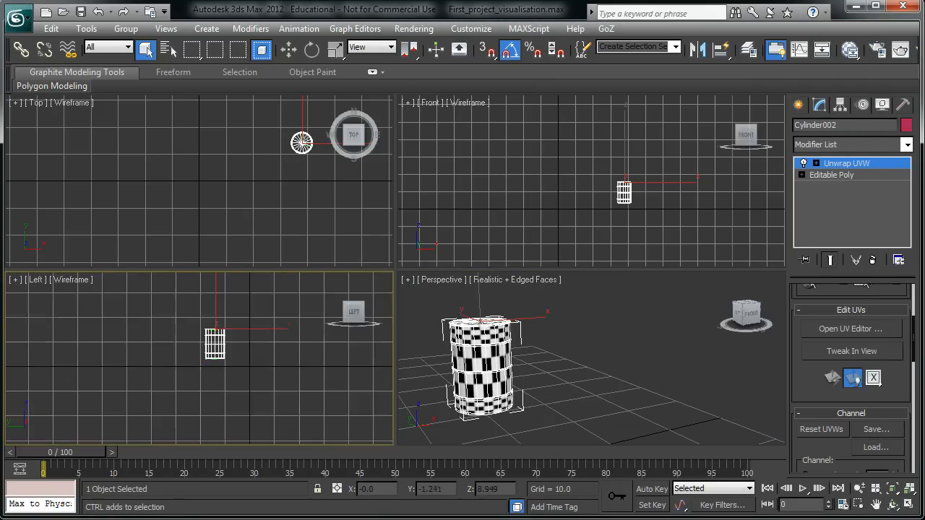
{"action": "scroll", "coordinate": [253, 399], "scroll_direction": "up", "scroll_amount": 3}
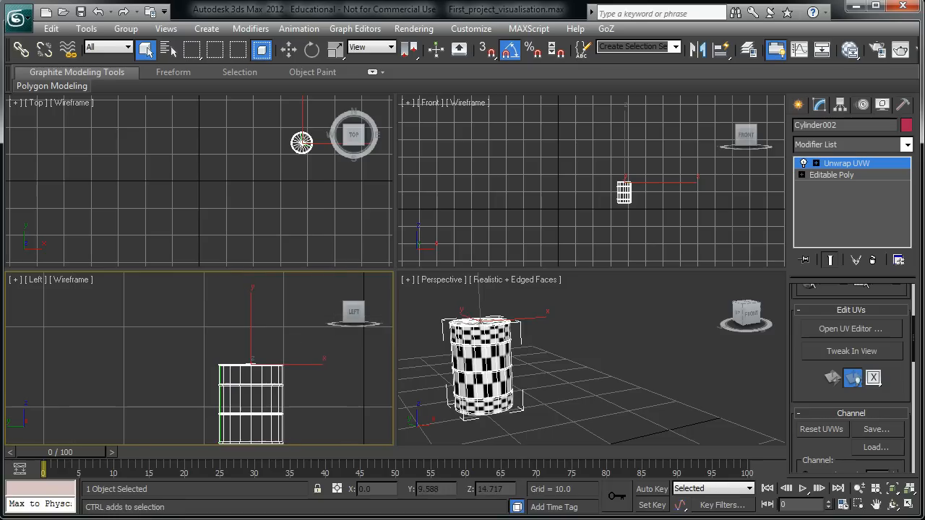
{"action": "left_click", "coordinate": [816, 164]}
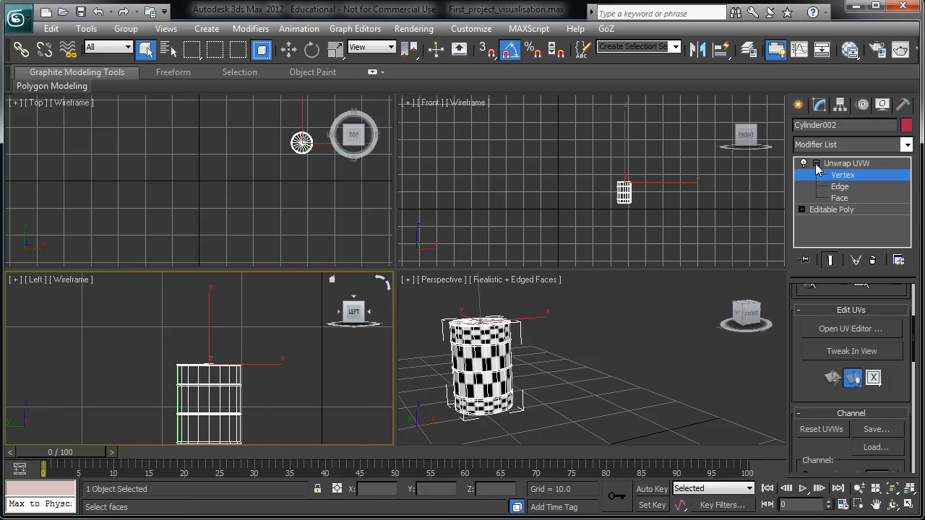
{"action": "left_click", "coordinate": [841, 198]}
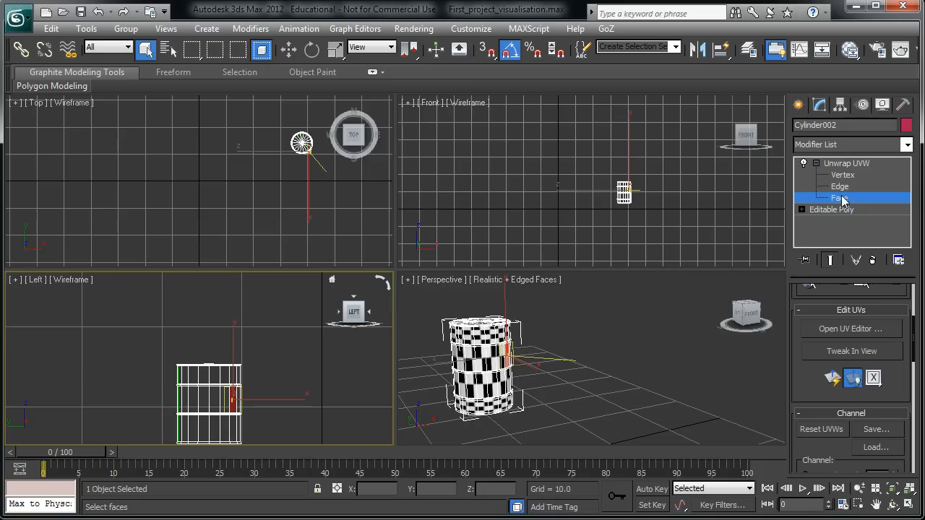
Try to select all of the barrel's lid faces with a selection box in the maximised Left view
{"action": "scroll", "coordinate": [192, 373], "scroll_direction": "down", "scroll_amount": 1}
{"action": "middle_click_drag", "start_coordinate": [186, 384], "coordinate": [229, 392]}
{"action": "scroll", "coordinate": [196, 344], "scroll_direction": "up", "scroll_amount": 6}
{"action": "key", "text": "alt+w"}
{"action": "left_click_drag", "start_coordinate": [223, 186], "coordinate": [693, 311]}
{"action": "left_click_drag", "start_coordinate": [689, 244], "coordinate": [690, 244]}
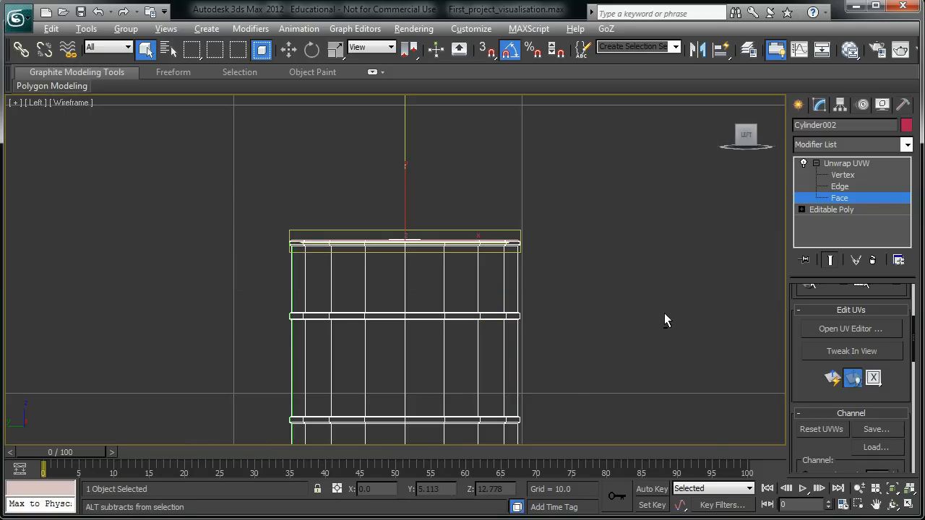
{"action": "key", "text": "alt+w"}
{"action": "right_click", "coordinate": [565, 381]}
{"action": "scroll", "coordinate": [529, 336], "scroll_direction": "up", "scroll_amount": 2, "text": "ctrl"}
{"action": "middle_click_drag", "start_coordinate": [529, 335], "coordinate": [634, 363]}
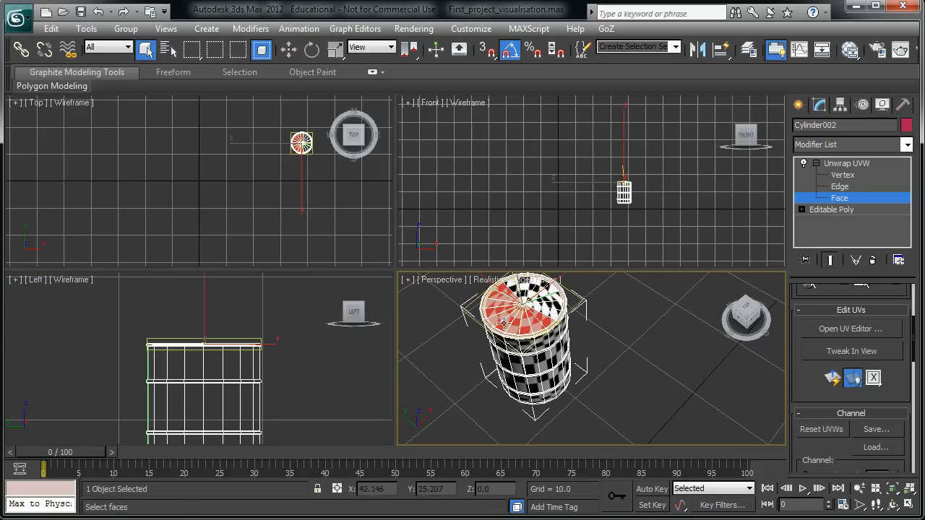
Turn off Ignore Backfacing, reselect all of the barrel's lid faces in the Left view and check them in Perspective
{"action": "left_click_drag", "start_coordinate": [801, 351], "coordinate": [812, 501]}
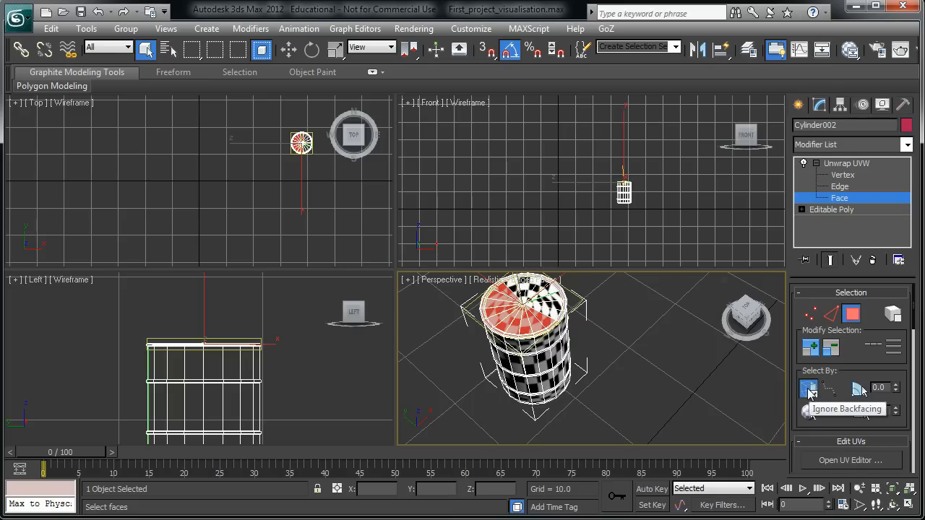
{"action": "left_click", "coordinate": [809, 389]}
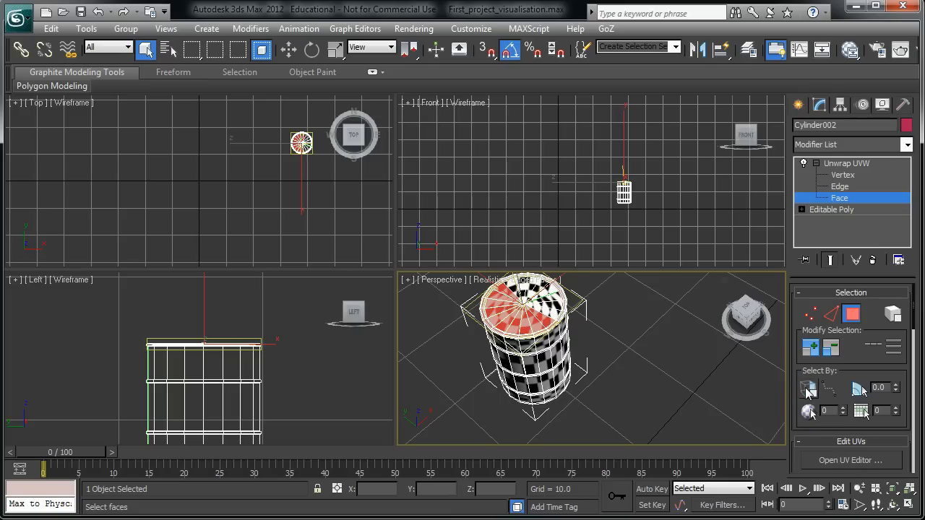
{"action": "scroll", "coordinate": [316, 351], "scroll_direction": "up", "scroll_amount": 2}
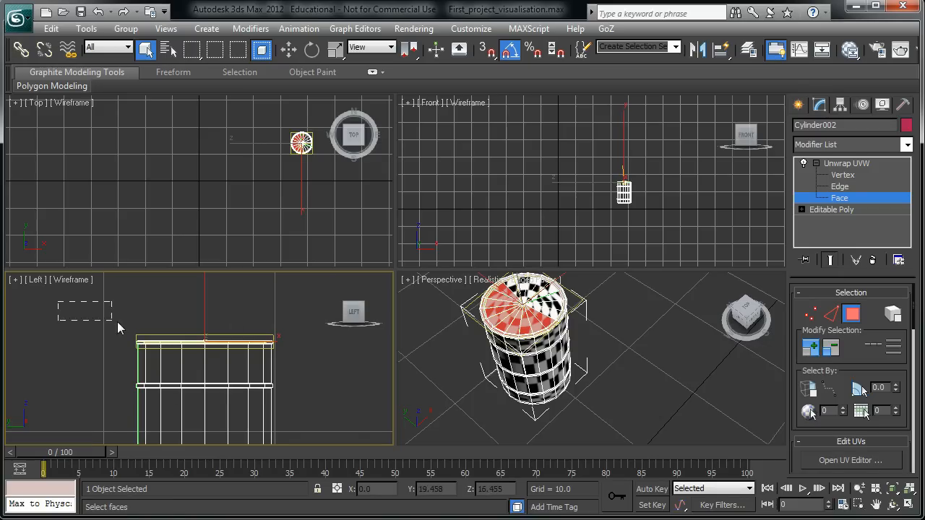
{"action": "left_click_drag", "start_coordinate": [310, 344], "coordinate": [307, 344]}
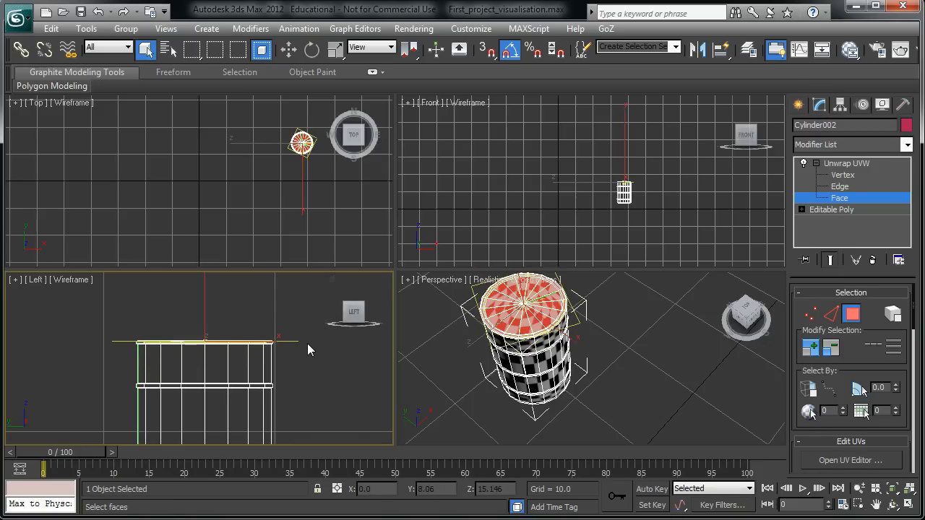
{"action": "right_click", "coordinate": [638, 378]}
{"action": "key", "text": "alt+w"}
{"action": "middle_click_drag", "start_coordinate": [624, 369], "coordinate": [531, 261], "text": "alt"}
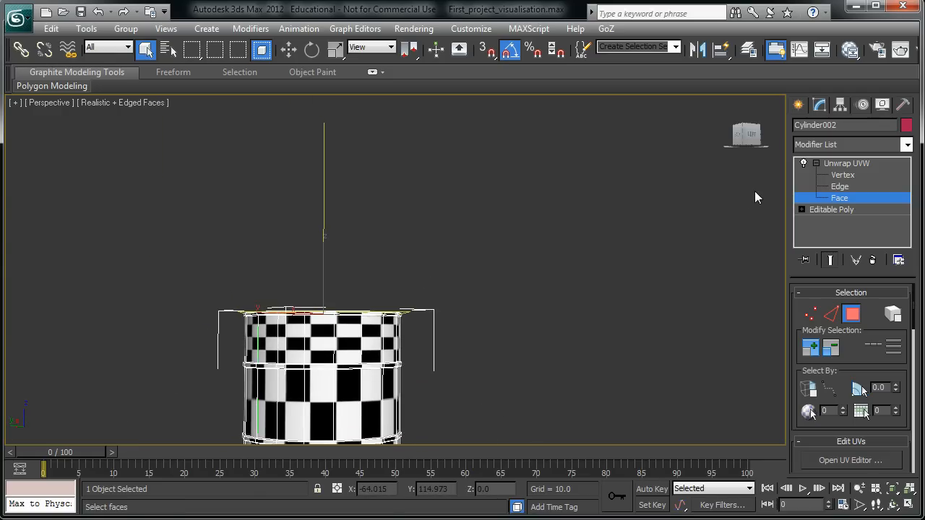
{"action": "middle_click_drag", "start_coordinate": [656, 223], "coordinate": [640, 289], "text": "alt"}
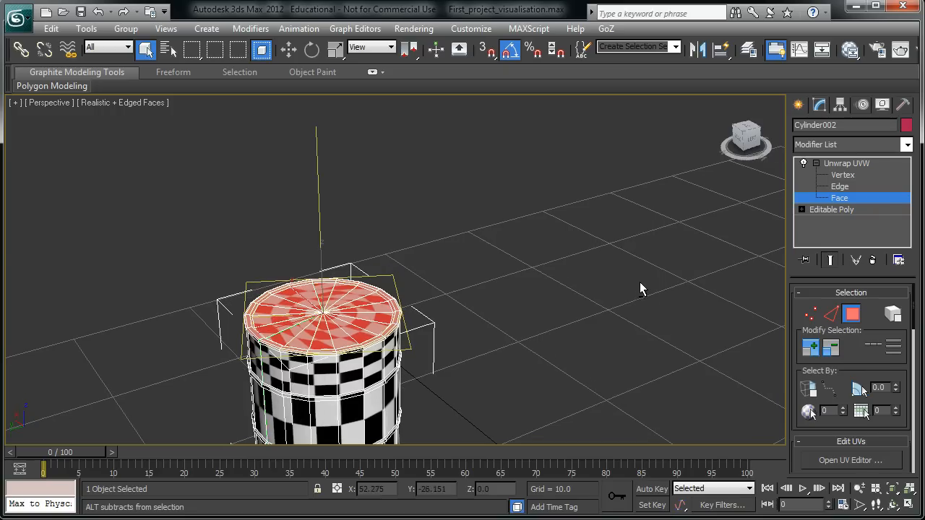
Reopen the UV editor with the lid faces selected and move its window clear of the modifier settings
{"action": "scroll", "coordinate": [810, 376], "scroll_direction": "down", "scroll_amount": 5}
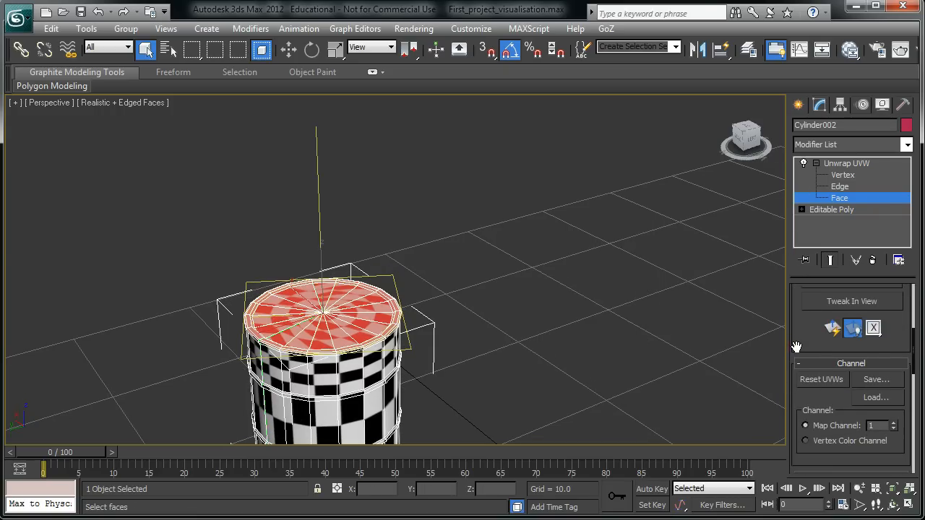
{"action": "scroll", "coordinate": [798, 353], "scroll_direction": "down", "scroll_amount": 5}
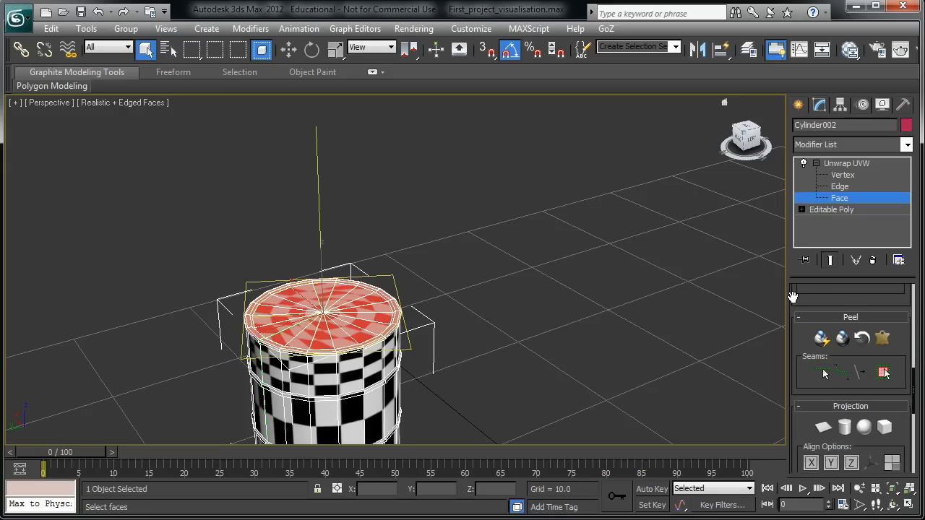
{"action": "scroll", "coordinate": [795, 347], "scroll_direction": "up", "scroll_amount": 5}
{"action": "left_click", "coordinate": [827, 296]}
{"action": "left_click_drag", "start_coordinate": [737, 22], "coordinate": [399, 50]}
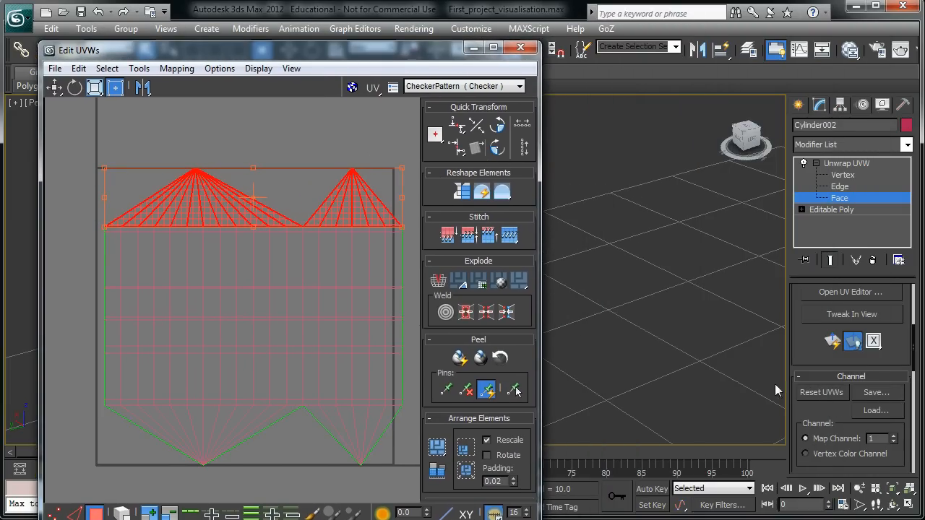
Apply a Planar Map projection to the selected lid faces
{"action": "scroll", "coordinate": [800, 356], "scroll_direction": "down", "scroll_amount": 5}
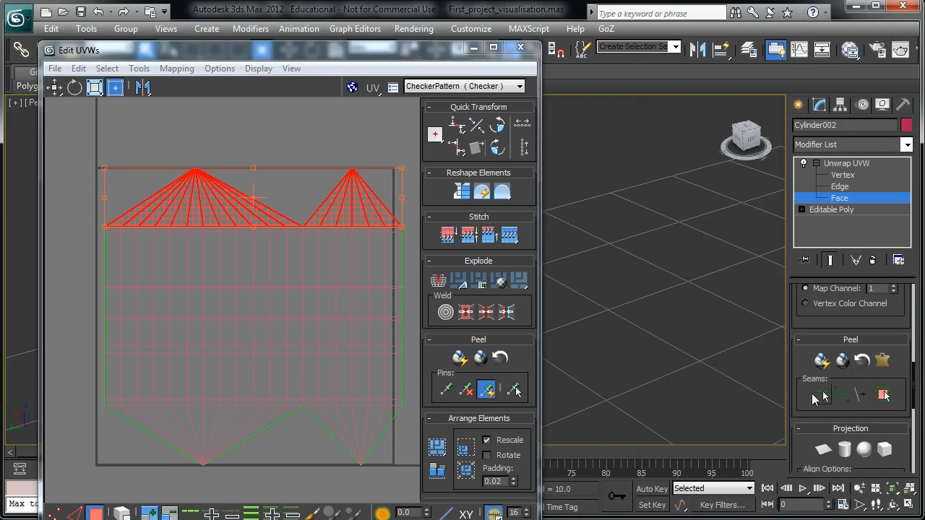
{"action": "left_click_drag", "start_coordinate": [793, 418], "coordinate": [793, 358]}
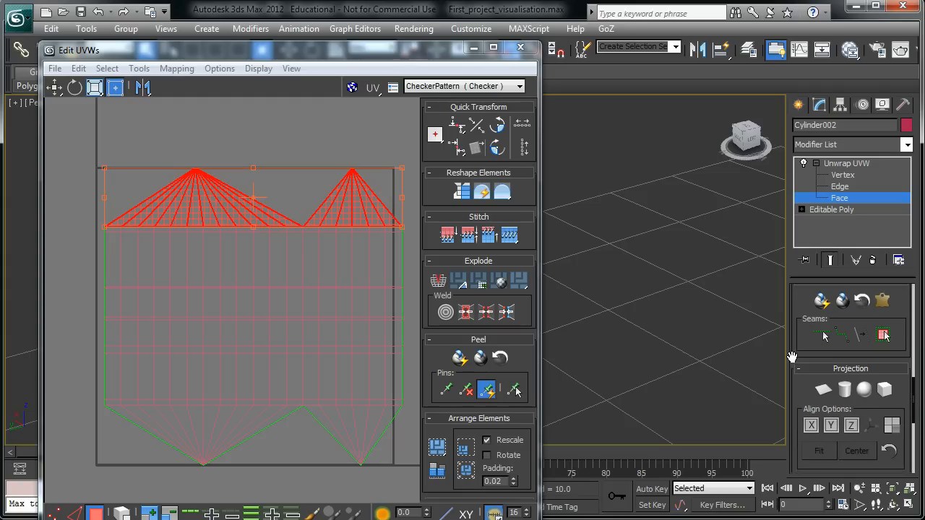
{"action": "left_click", "coordinate": [825, 391]}
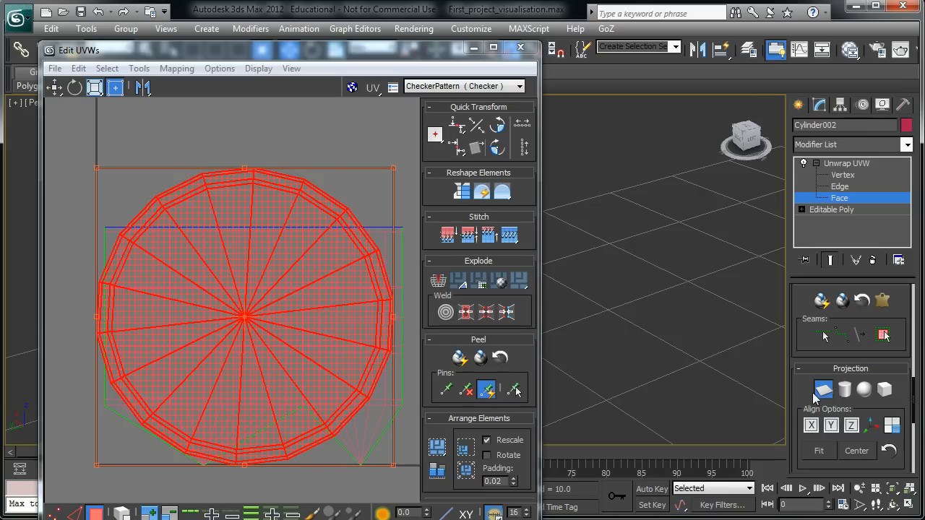
{"action": "scroll", "coordinate": [229, 301], "scroll_direction": "down", "scroll_amount": 3}
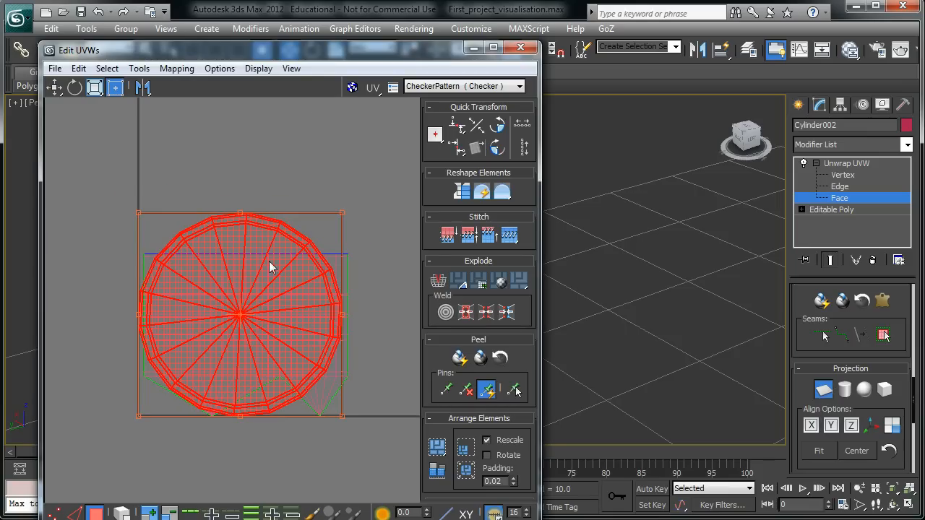
Compare the lid's checker pattern in the Perspective view with its planar-mapped UV layout
{"action": "left_click_drag", "start_coordinate": [316, 44], "coordinate": [768, 109]}
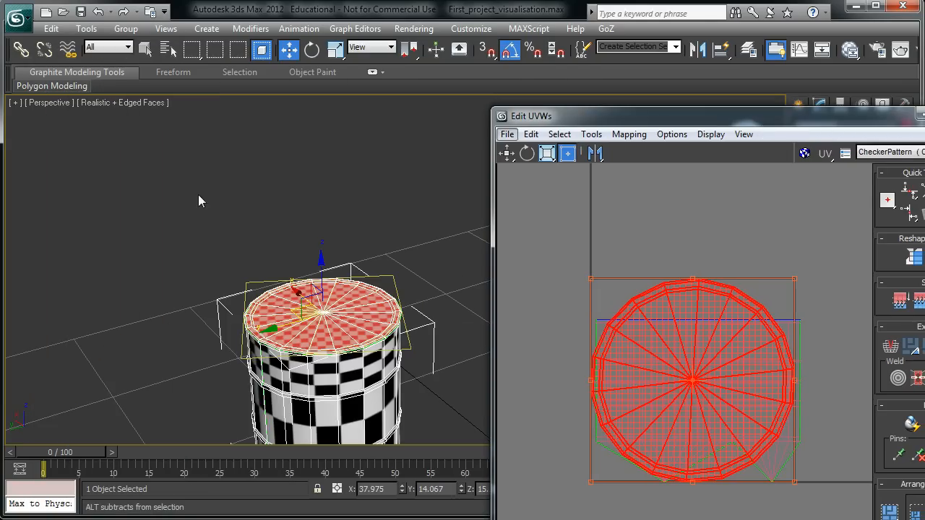
{"action": "left_click_drag", "start_coordinate": [696, 120], "coordinate": [330, 32]}
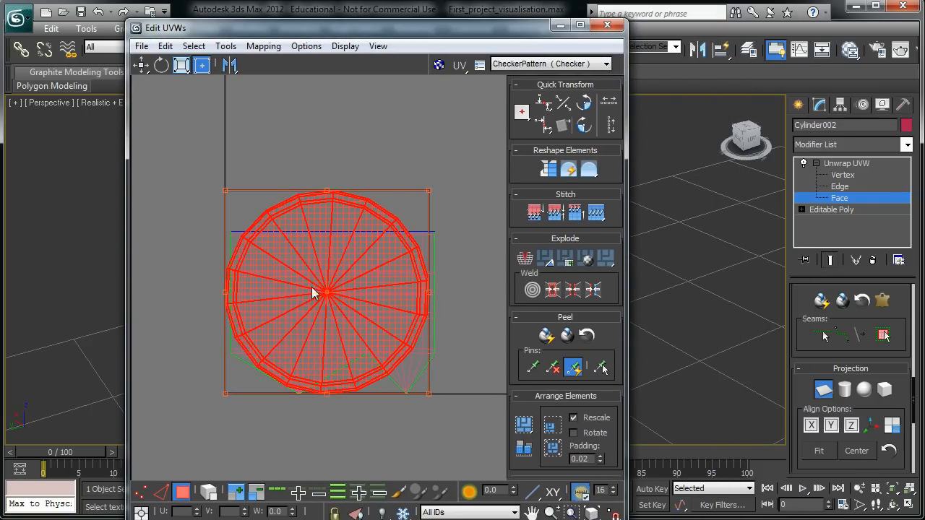
{"action": "left_click_drag", "start_coordinate": [365, 29], "coordinate": [720, 46]}
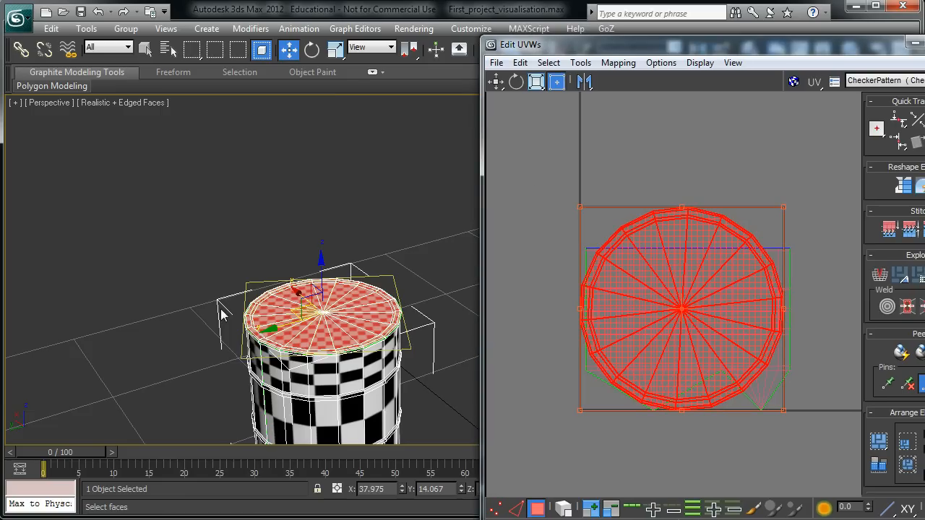
{"action": "middle_click_drag", "start_coordinate": [273, 372], "coordinate": [221, 316], "text": "alt"}
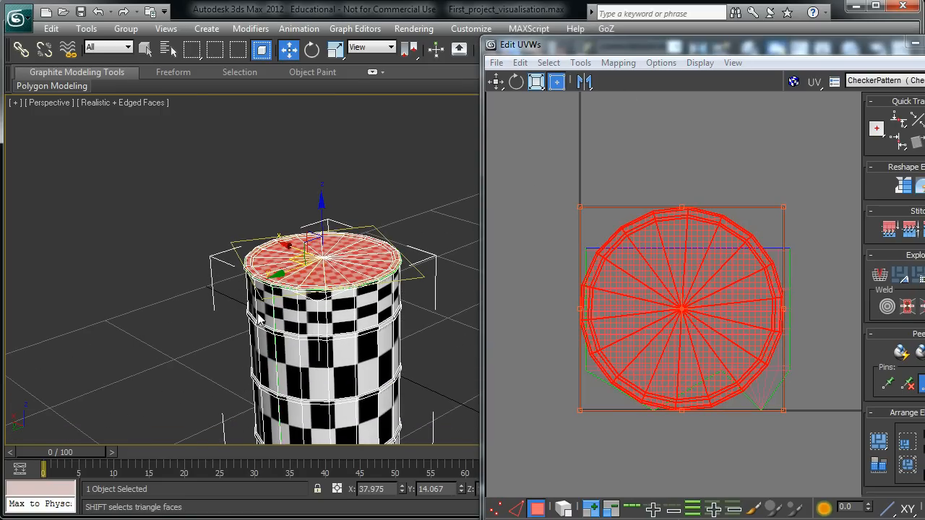
{"action": "left_click_drag", "start_coordinate": [772, 64], "coordinate": [510, 62]}
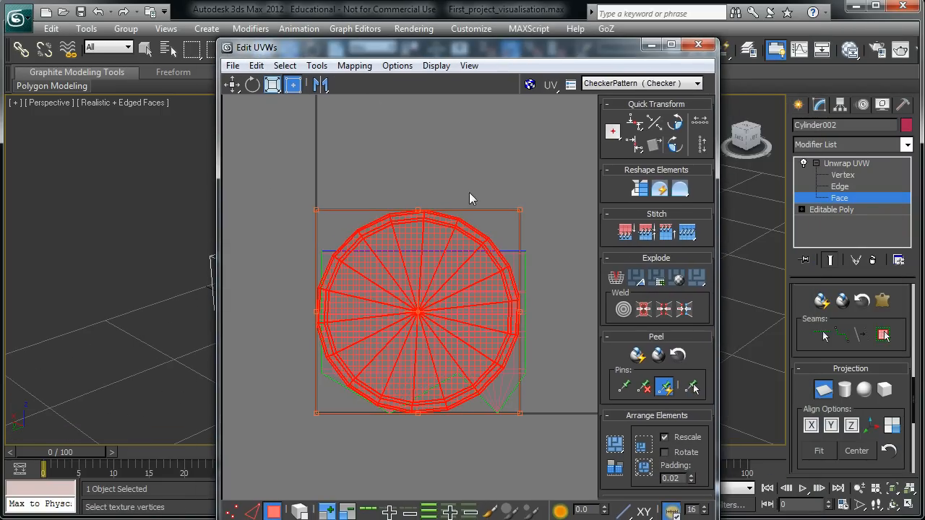
Exit the Planar Map projection and move the lid's circular UV shell outside the UV tile, to its upper left
{"action": "scroll", "coordinate": [470, 361], "scroll_direction": "down", "scroll_amount": 2}
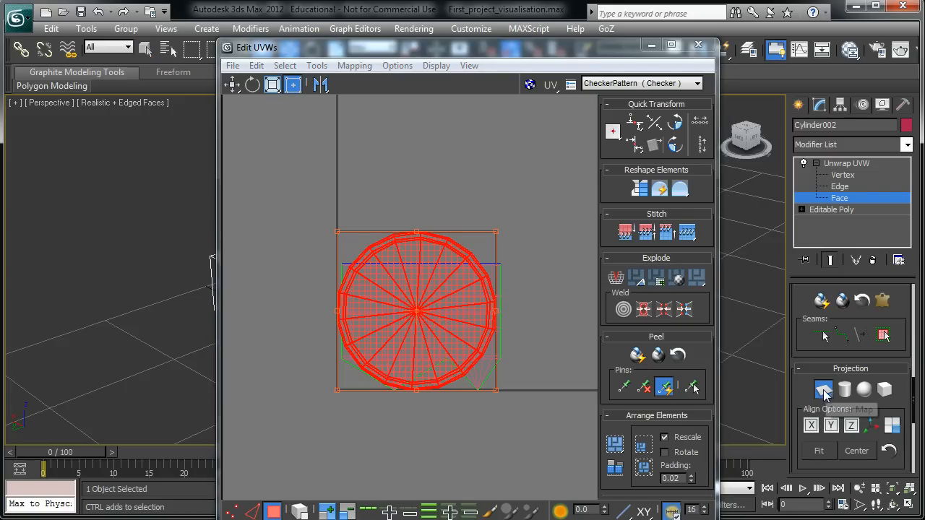
{"action": "left_click", "coordinate": [824, 394]}
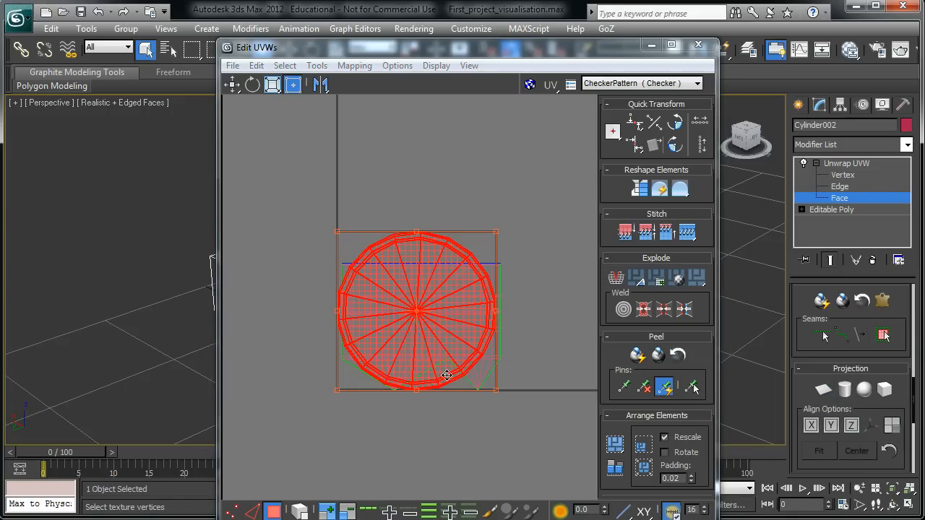
{"action": "left_click_drag", "start_coordinate": [446, 376], "coordinate": [261, 252]}
{"action": "scroll", "coordinate": [356, 310], "scroll_direction": "down", "scroll_amount": 2}
{"action": "scroll", "coordinate": [356, 310], "scroll_direction": "down", "scroll_amount": 1}
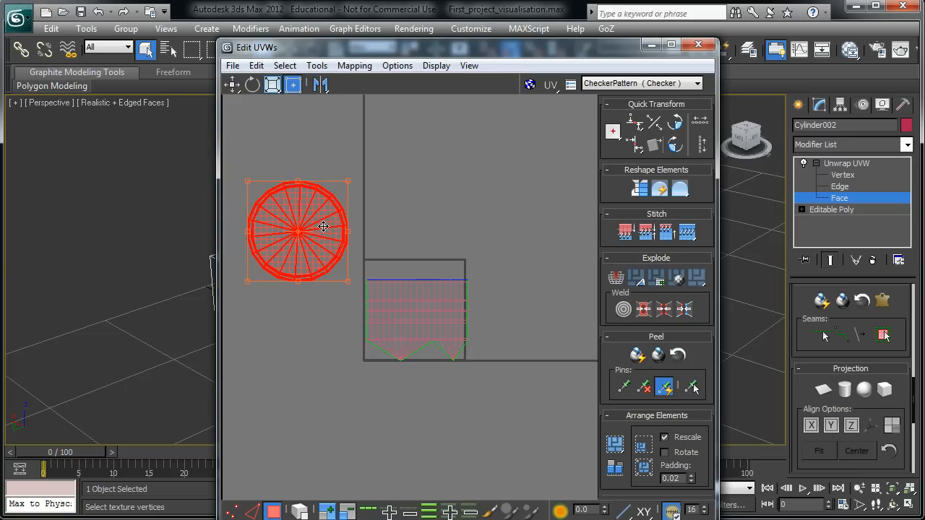
Shift the lid's UV shell slightly farther up and away from the UV tile, and move the UV editor clear of the barrel
{"action": "left_click_drag", "start_coordinate": [324, 227], "coordinate": [309, 220]}
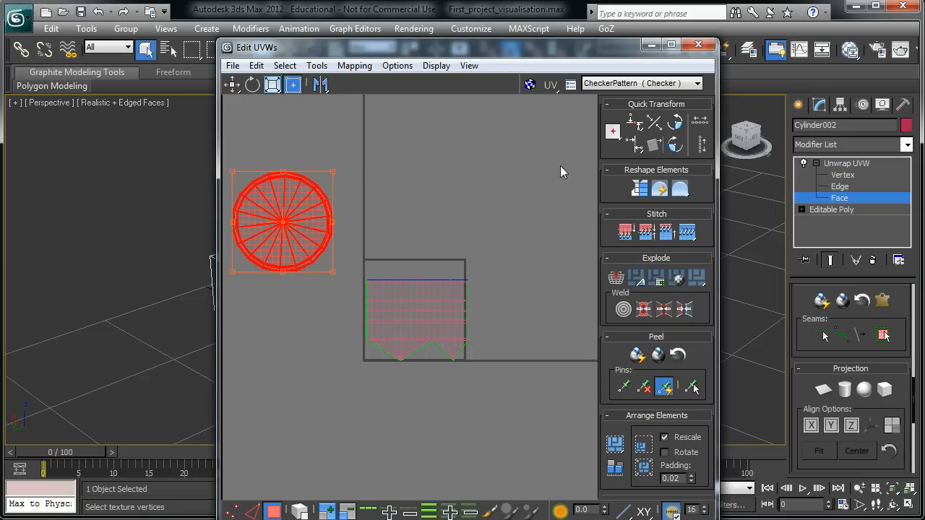
{"action": "left_click_drag", "start_coordinate": [576, 47], "coordinate": [746, 446]}
{"action": "scroll", "coordinate": [417, 289], "scroll_direction": "down", "scroll_amount": 5}
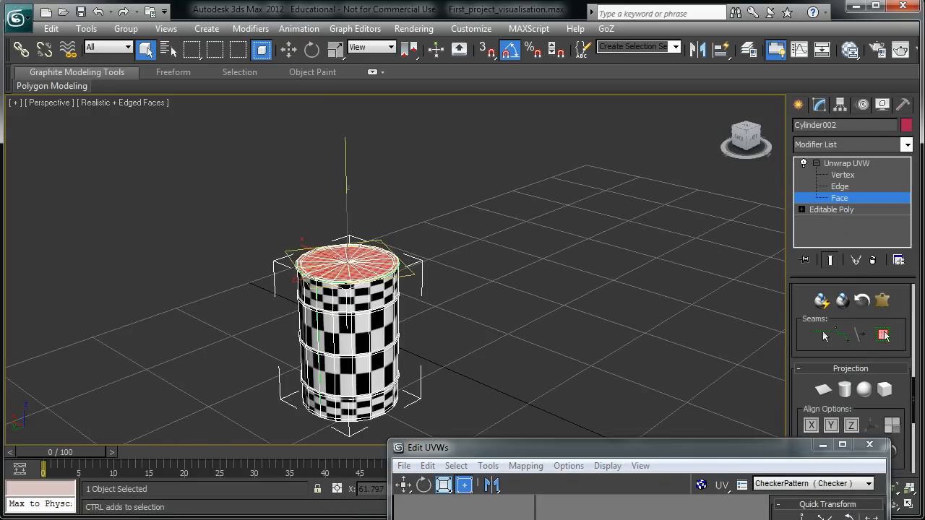
Select the barrel's bottom cap faces in the Left view and check the selection from below in the Perspective view
{"action": "middle_click_drag", "start_coordinate": [416, 289], "coordinate": [285, 409], "text": "alt"}
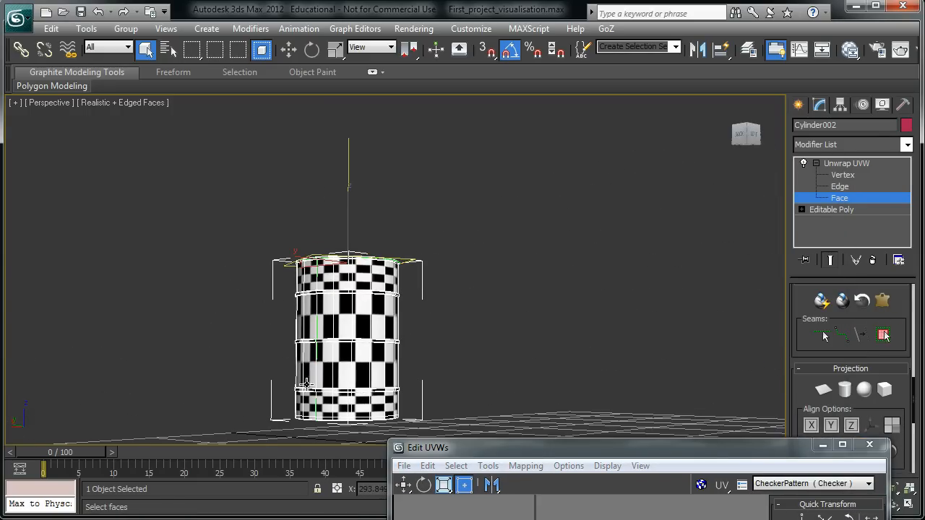
{"action": "key", "text": "alt+w"}
{"action": "middle_click_drag", "start_coordinate": [334, 358], "coordinate": [284, 248]}
{"action": "scroll", "coordinate": [217, 368], "scroll_direction": "up", "scroll_amount": 2}
{"action": "middle_click_drag", "start_coordinate": [192, 390], "coordinate": [192, 343]}
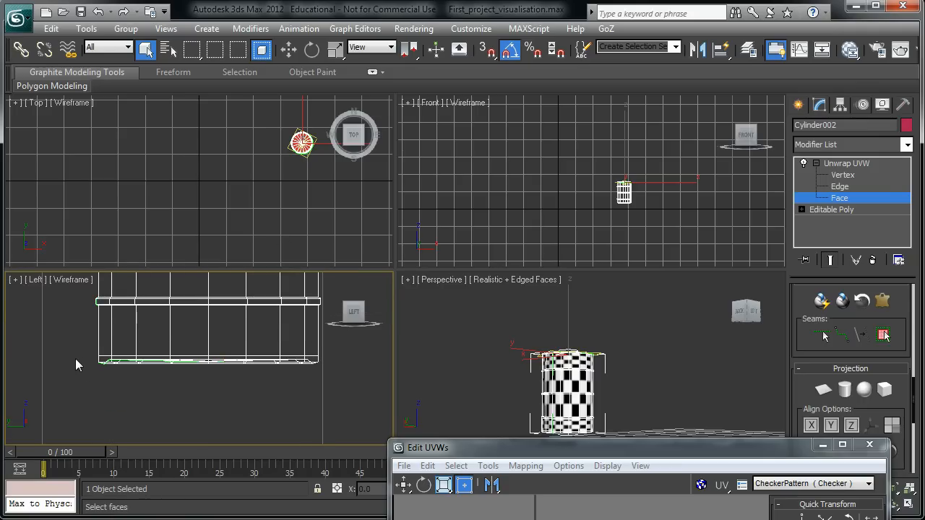
{"action": "left_click_drag", "start_coordinate": [74, 358], "coordinate": [297, 409]}
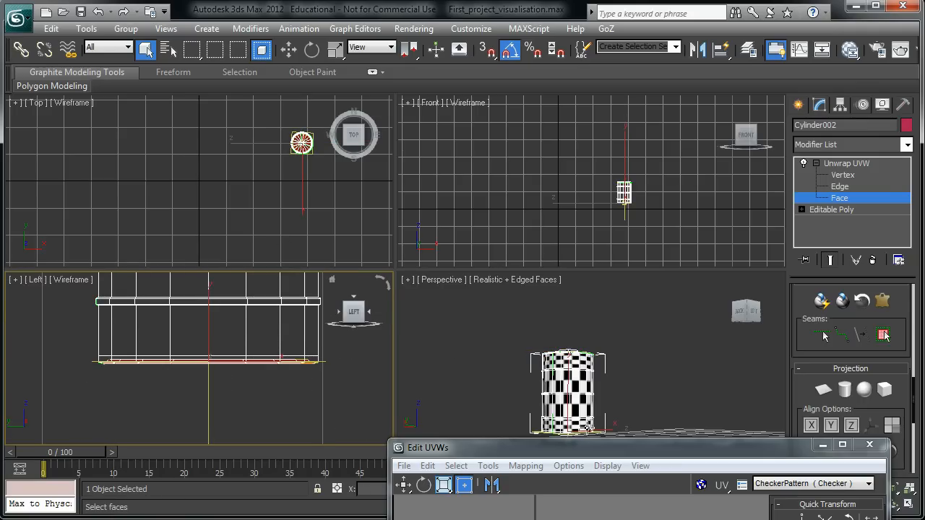
{"action": "middle_click_drag", "start_coordinate": [564, 406], "coordinate": [568, 341], "text": "alt"}
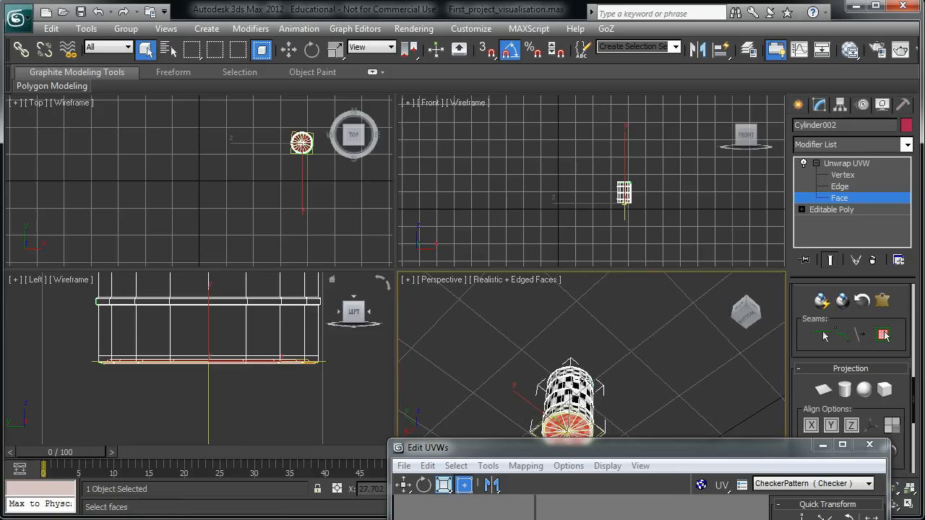
{"action": "mouse_move", "coordinate": [582, 380]}
{"action": "middle_mouse_down", "text": "alt"}
{"action": "mouse_move", "coordinate": [560, 418]}
{"action": "mouse_move", "coordinate": [578, 368]}
{"action": "middle_mouse_up", "text": "alt"}
{"action": "scroll", "coordinate": [560, 418], "scroll_direction": "up", "scroll_amount": 3}
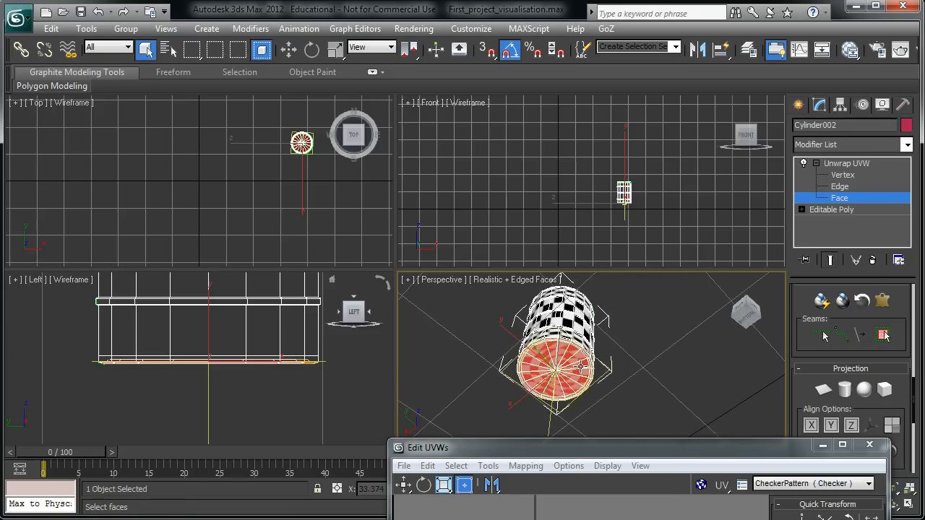
{"action": "scroll", "coordinate": [578, 367], "scroll_direction": "up", "scroll_amount": 2}
{"action": "key", "text": "alt+w"}
{"action": "middle_click_drag", "start_coordinate": [534, 311], "coordinate": [474, 339], "text": "alt"}
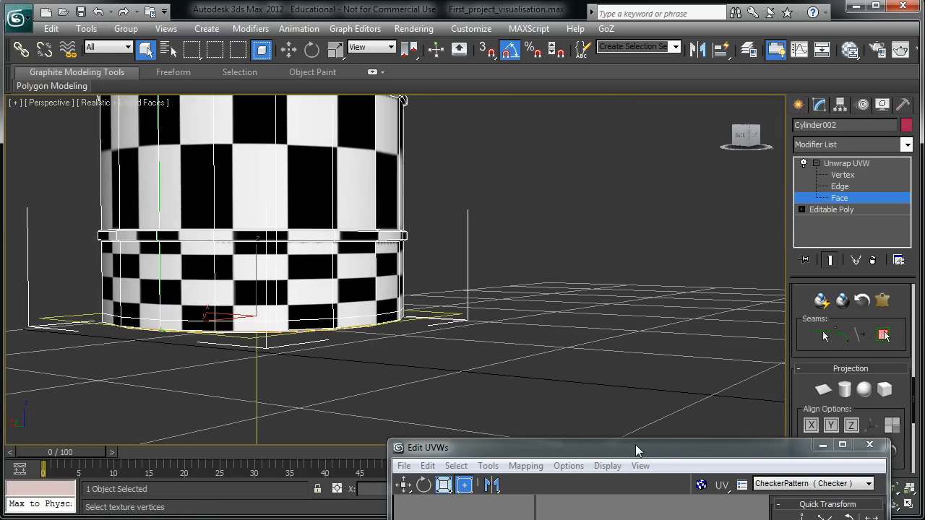
Planar-map the selected bottom cap faces and move their circular UV shell outside the UV tile, below the lid's shell
{"action": "left_click_drag", "start_coordinate": [632, 451], "coordinate": [377, 0]}
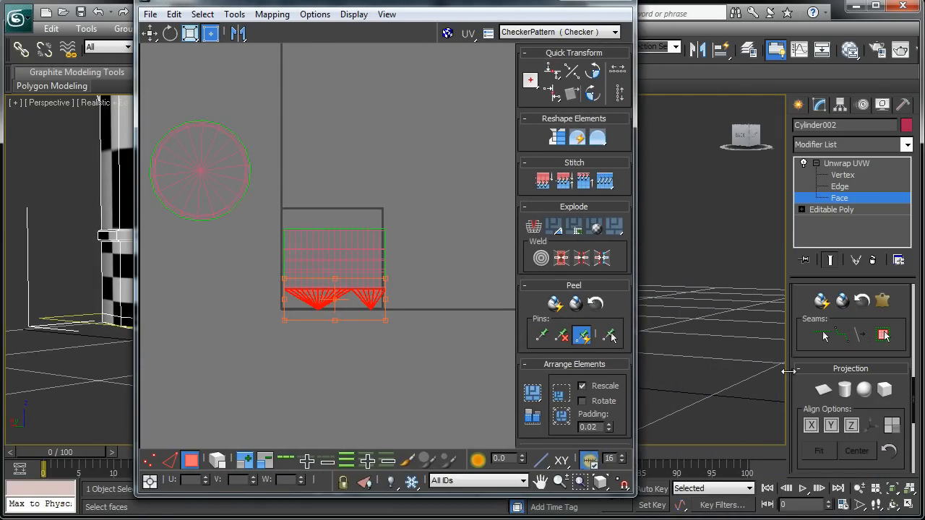
{"action": "left_click_drag", "start_coordinate": [793, 275], "coordinate": [799, 391]}
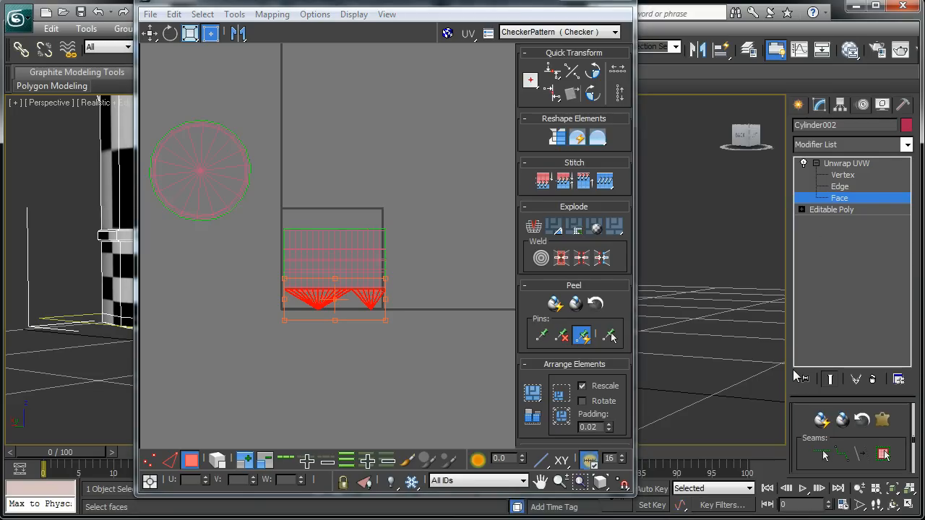
{"action": "left_click_drag", "start_coordinate": [791, 442], "coordinate": [815, 283]}
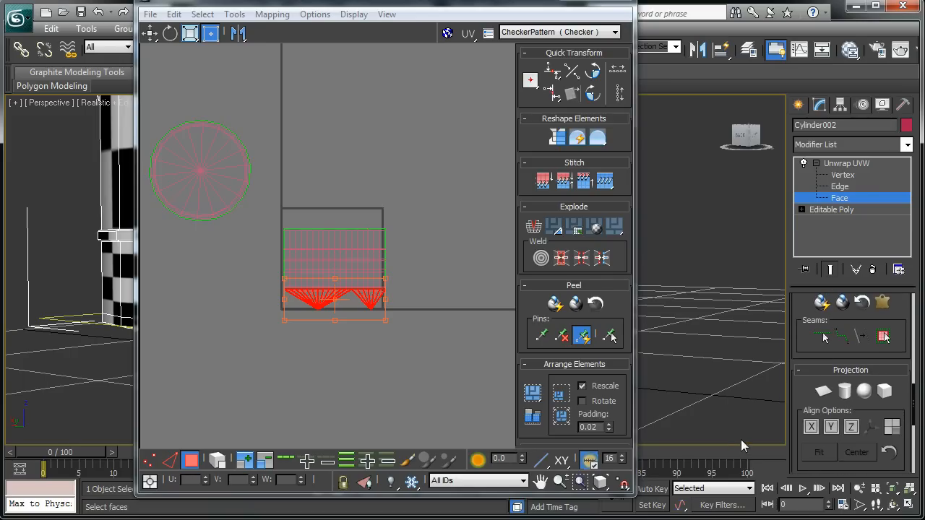
{"action": "left_click_drag", "start_coordinate": [792, 353], "coordinate": [834, 365]}
{"action": "left_click", "coordinate": [826, 348]}
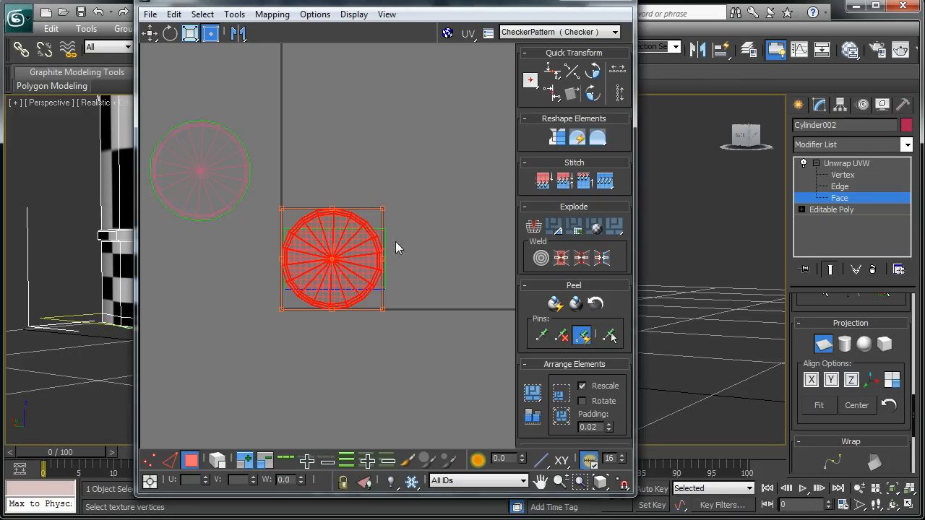
{"action": "left_click", "coordinate": [823, 345]}
{"action": "left_click_drag", "start_coordinate": [356, 273], "coordinate": [229, 332]}
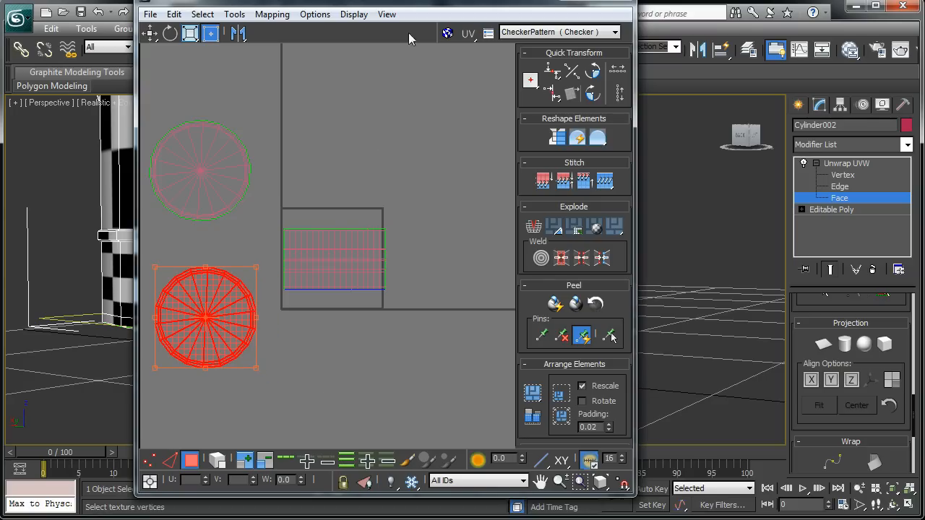
Place the UV editor beside the barrel with the whole barrel framed in the Perspective view
{"action": "left_click_drag", "start_coordinate": [422, 3], "coordinate": [844, 87]}
{"action": "scroll", "coordinate": [197, 192], "scroll_direction": "down", "scroll_amount": 5}
{"action": "middle_click_drag", "start_coordinate": [196, 192], "coordinate": [195, 243]}
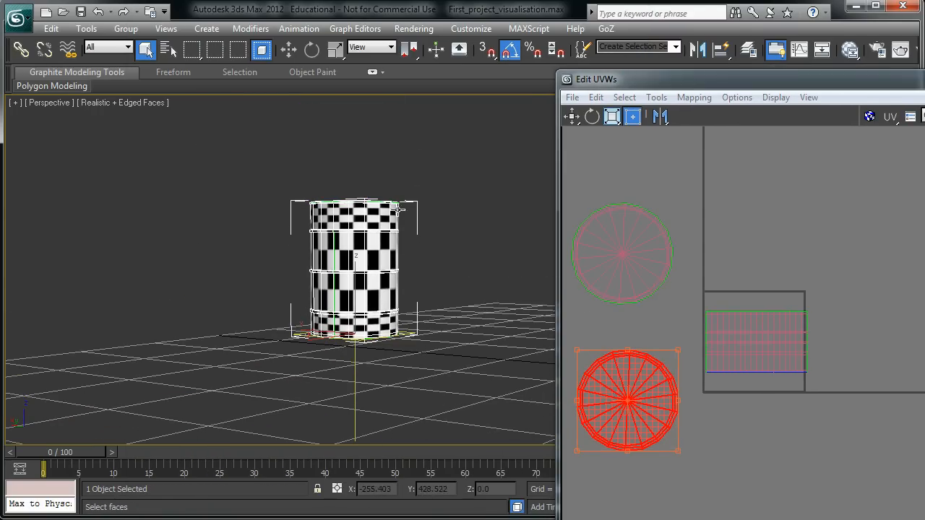
{"action": "middle_click_drag", "start_coordinate": [241, 182], "coordinate": [229, 288], "text": "alt"}
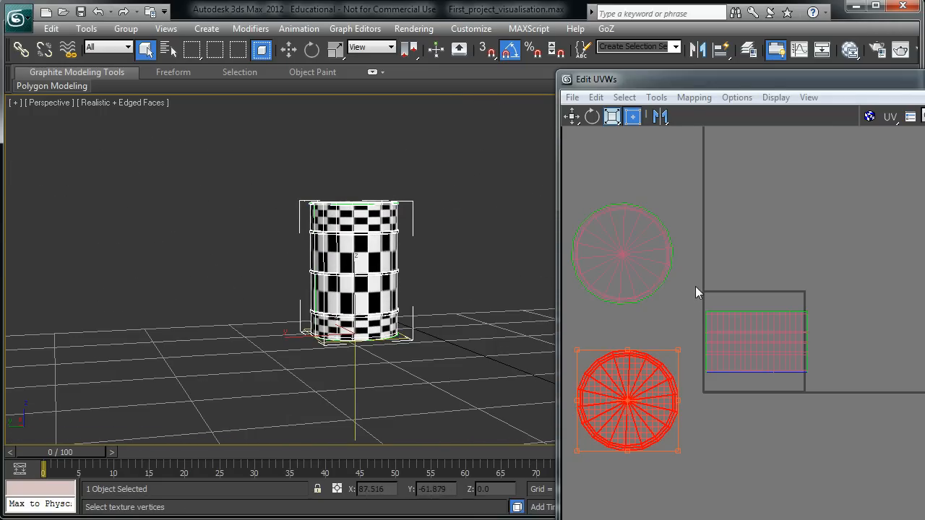
{"action": "left_click_drag", "start_coordinate": [731, 84], "coordinate": [595, 21]}
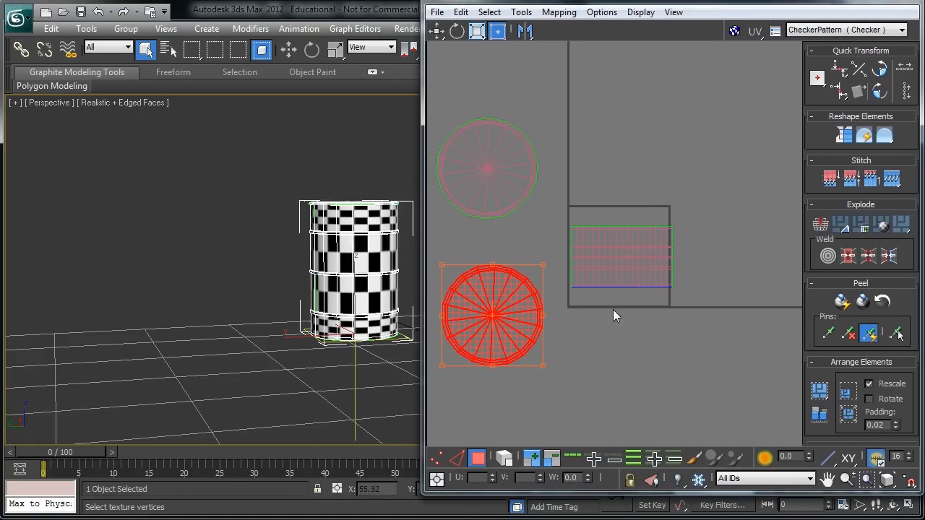
Select parts of the side, lid and bottom UV shells in turn to match them with the barrel's faces
{"action": "left_click", "coordinate": [641, 269]}
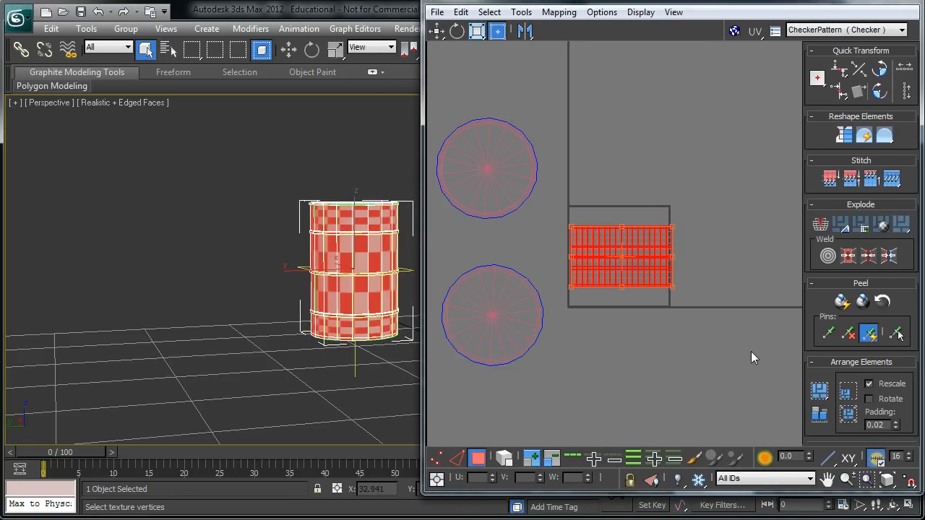
{"action": "left_click", "coordinate": [490, 144]}
{"action": "left_click", "coordinate": [480, 322]}
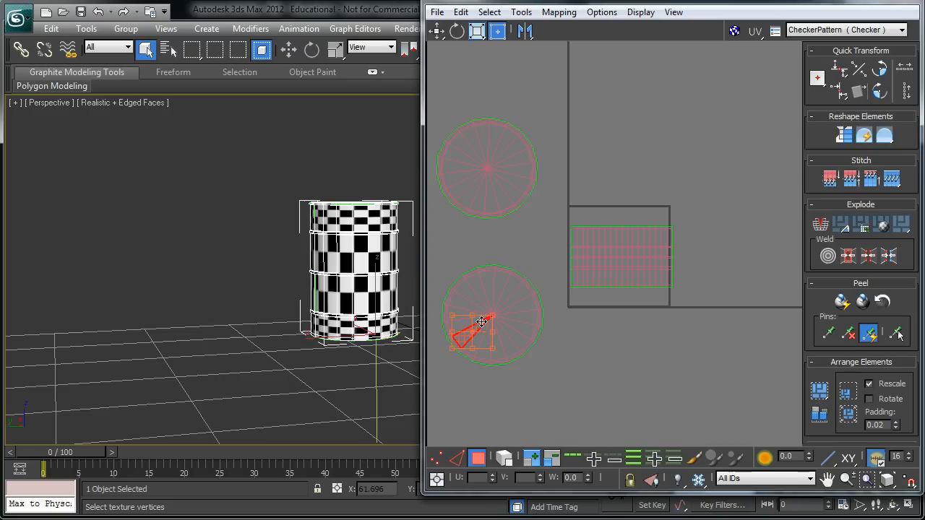
{"action": "left_click_drag", "start_coordinate": [726, 368], "coordinate": [722, 365]}
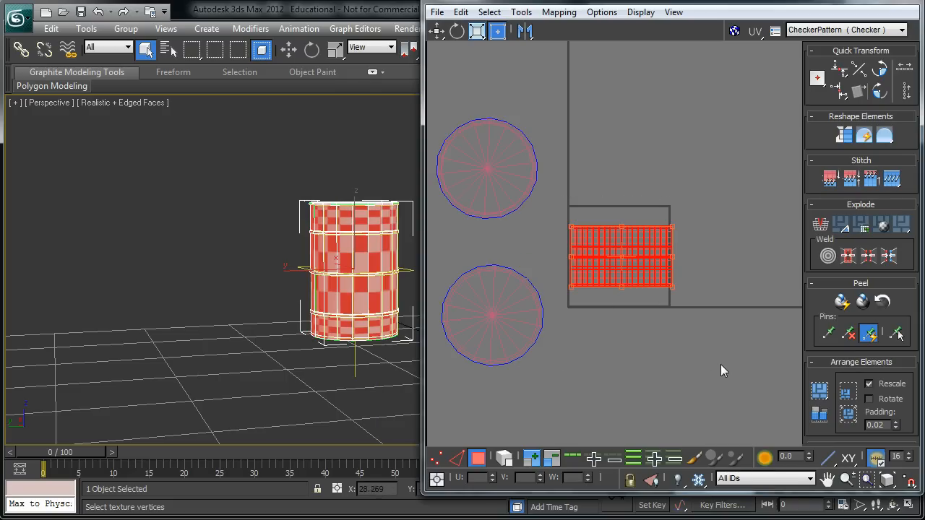
{"action": "middle_click_drag", "start_coordinate": [322, 329], "coordinate": [211, 329]}
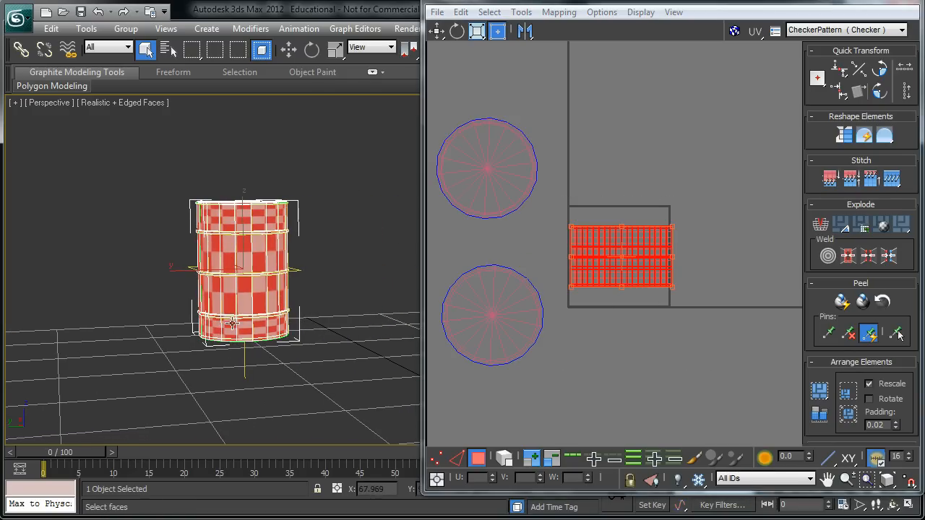
Try selecting the side shell in Edge and Vertex modes, and return the UV editor to Face mode
{"action": "left_click", "coordinate": [527, 375]}
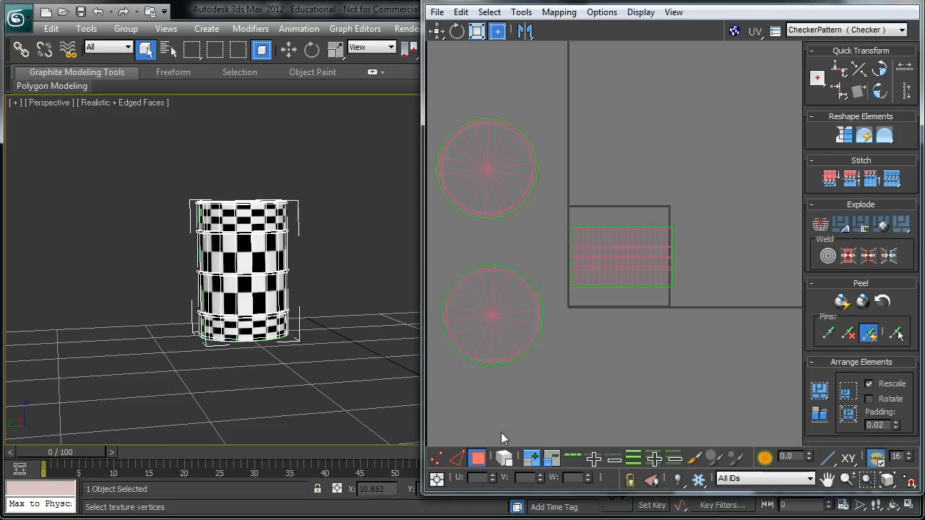
{"action": "left_click", "coordinate": [474, 458]}
{"action": "left_click", "coordinate": [457, 459]}
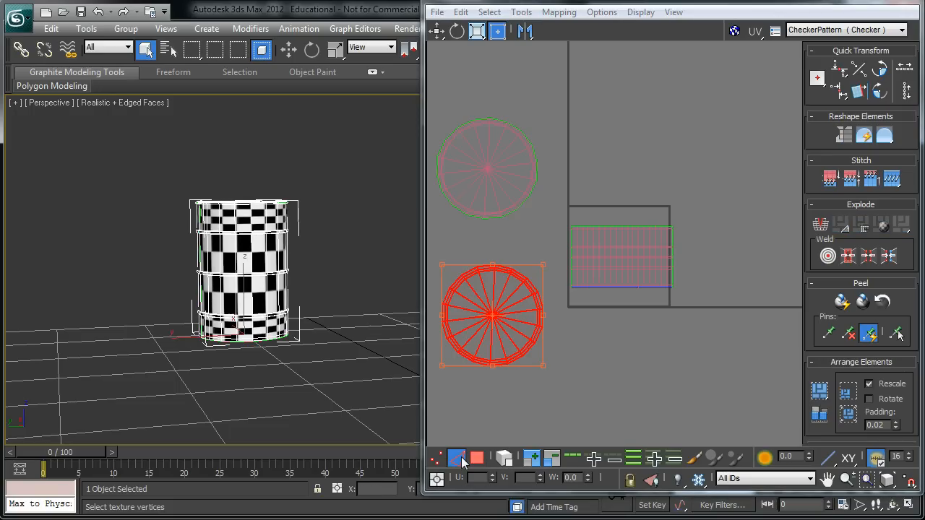
{"action": "left_click_drag", "start_coordinate": [570, 193], "coordinate": [721, 337]}
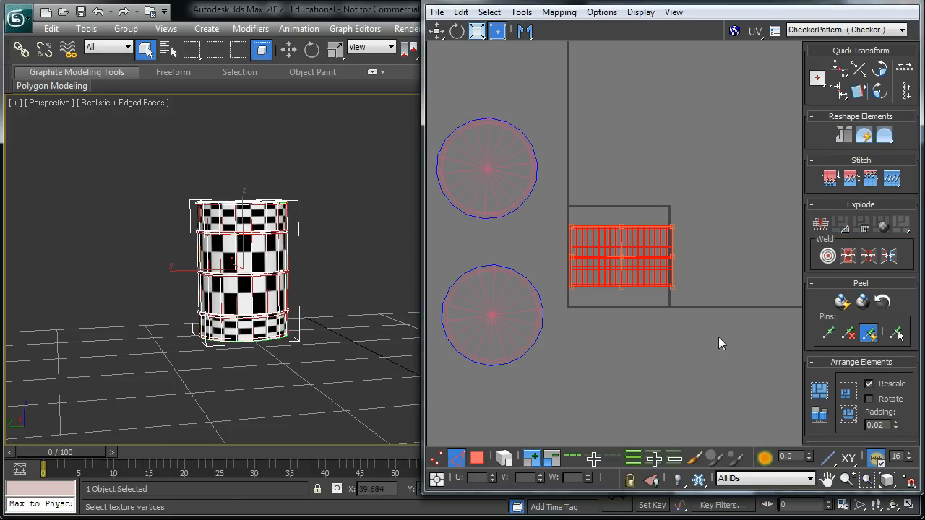
{"action": "scroll", "coordinate": [652, 347], "scroll_direction": "up", "scroll_amount": 2}
{"action": "left_click", "coordinate": [438, 458]}
{"action": "left_click_drag", "start_coordinate": [542, 189], "coordinate": [697, 371]}
{"action": "left_click", "coordinate": [478, 459]}
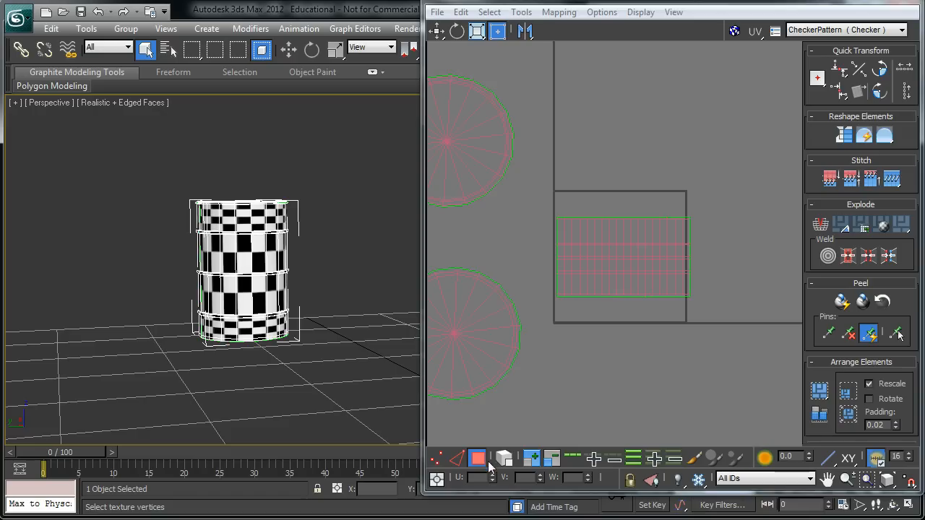
Select all the side faces in the UV editor and apply a Cylindrical Map projection to them
{"action": "left_click_drag", "start_coordinate": [556, 214], "coordinate": [731, 370]}
{"action": "left_click_drag", "start_coordinate": [710, 1], "coordinate": [425, 23]}
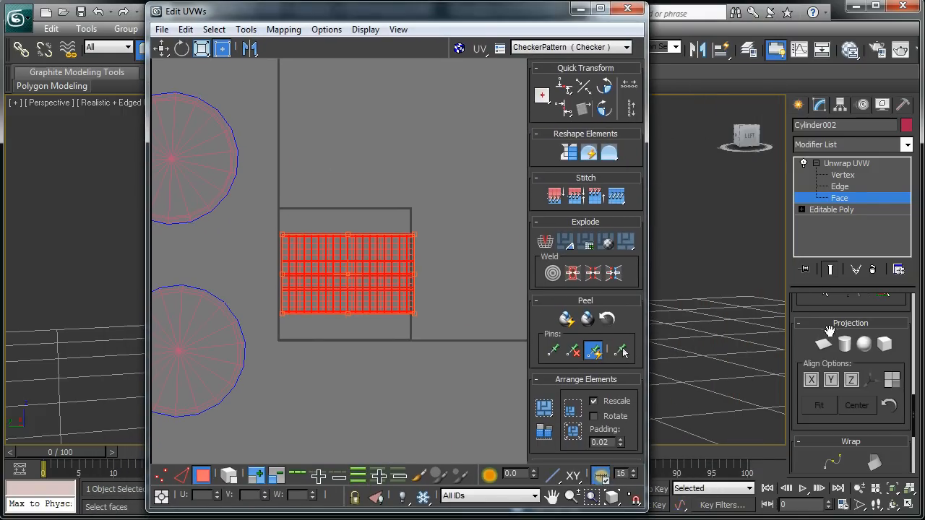
{"action": "left_click", "coordinate": [844, 344]}
Rotate the cylindrical projection gizmo slightly so the side's UV columns line up with the left edge of the UV tile
{"action": "left_click_drag", "start_coordinate": [491, 16], "coordinate": [639, 34]}
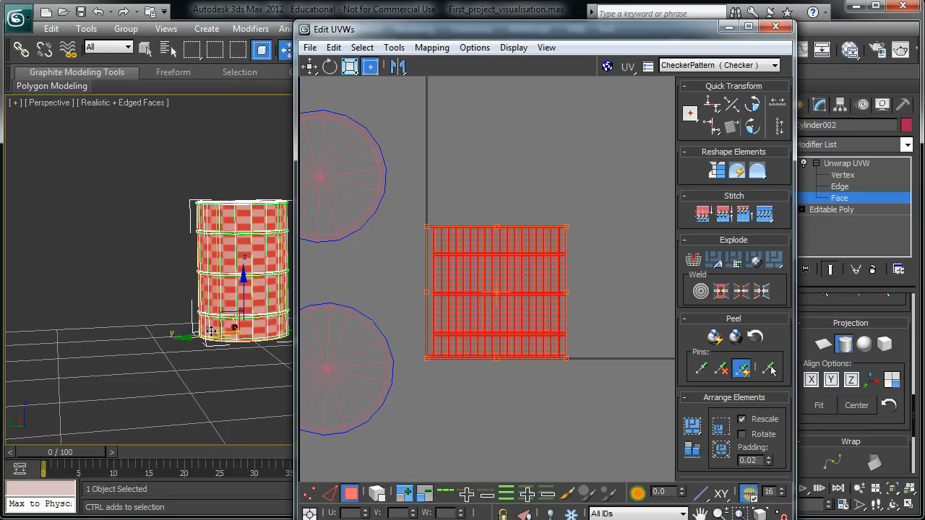
{"action": "scroll", "coordinate": [119, 285], "scroll_direction": "up", "scroll_amount": 3}
{"action": "scroll", "coordinate": [132, 292], "scroll_direction": "down", "scroll_amount": 1}
{"action": "scroll", "coordinate": [145, 284], "scroll_direction": "down", "scroll_amount": 1}
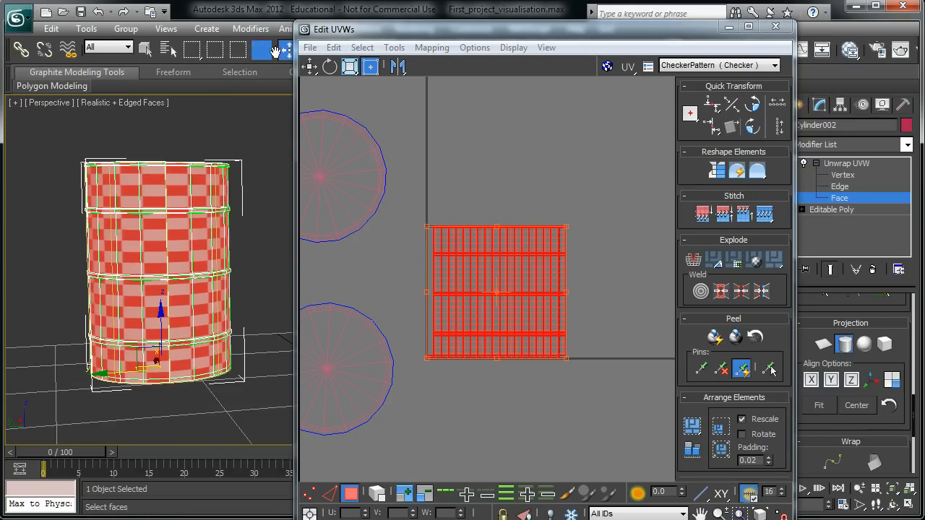
{"action": "left_click_drag", "start_coordinate": [335, 31], "coordinate": [445, 34]}
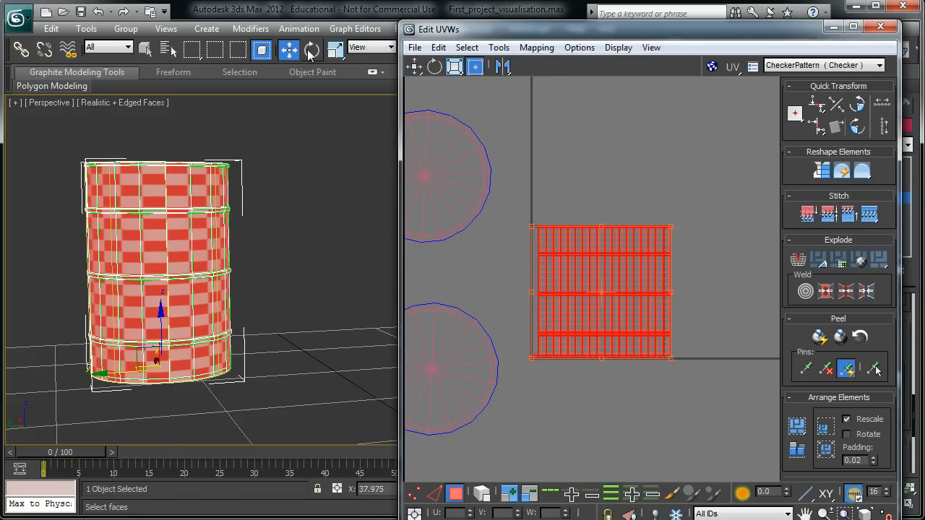
{"action": "key", "text": "e"}
{"action": "left_click_drag", "start_coordinate": [134, 383], "coordinate": [143, 382]}
{"action": "scroll", "coordinate": [564, 314], "scroll_direction": "up", "scroll_amount": 3}
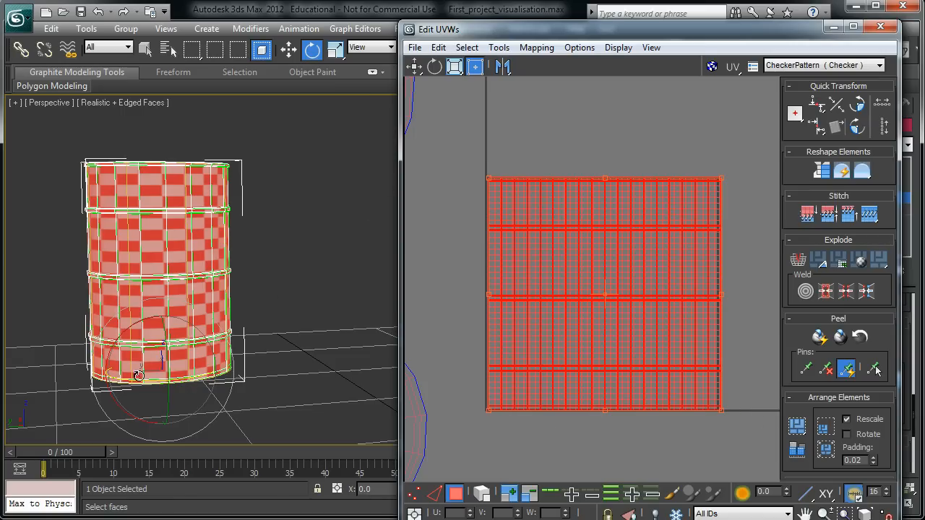
{"action": "left_click_drag", "start_coordinate": [137, 381], "coordinate": [135, 376]}
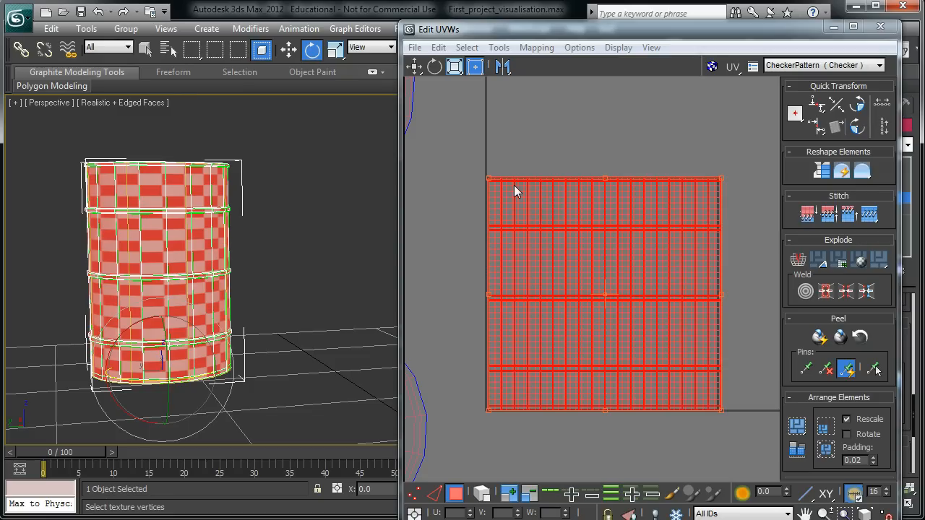
Frame all three UV shells beside the barrel and compare the checker sizes on its lid and sides
{"action": "left_click_drag", "start_coordinate": [553, 29], "coordinate": [704, 49]}
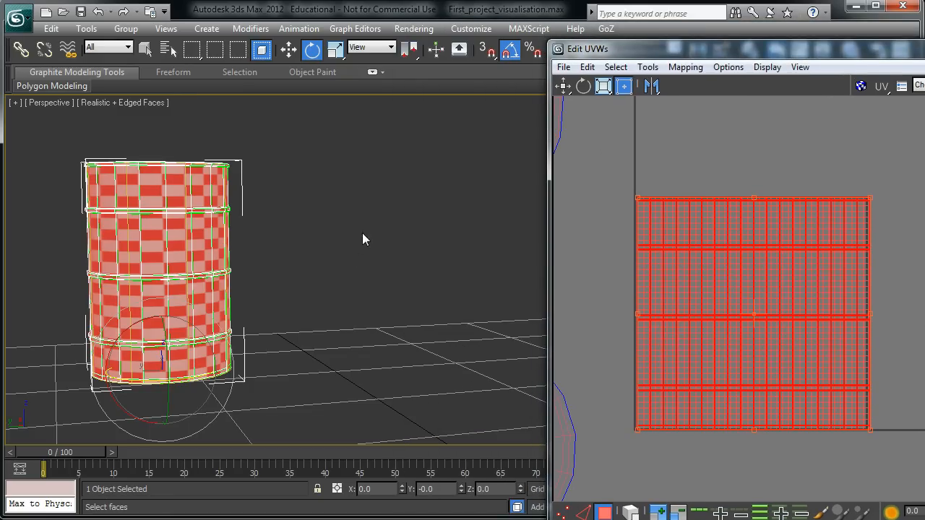
{"action": "scroll", "coordinate": [654, 327], "scroll_direction": "down", "scroll_amount": 4}
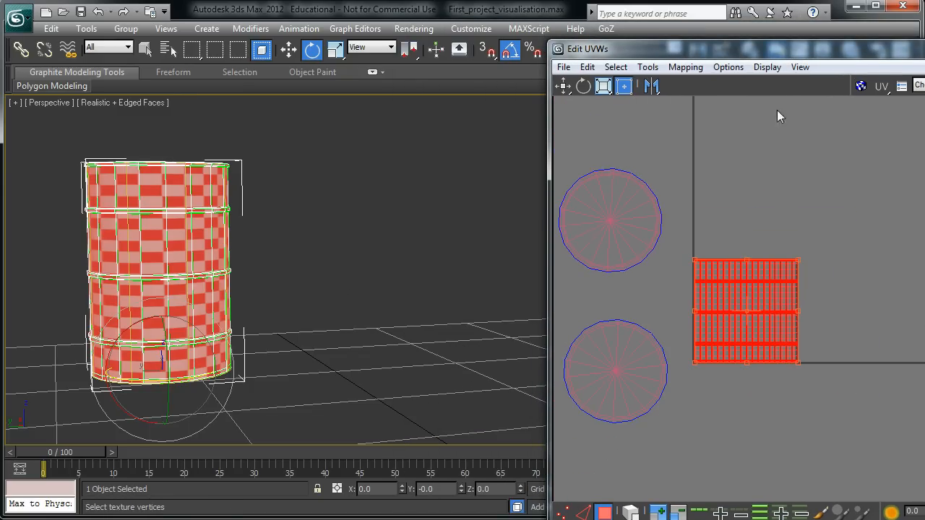
{"action": "left_click_drag", "start_coordinate": [766, 46], "coordinate": [652, 21]}
{"action": "scroll", "coordinate": [650, 244], "scroll_direction": "up", "scroll_amount": 3}
{"action": "middle_click_drag", "start_coordinate": [640, 279], "coordinate": [709, 298]}
{"action": "middle_click_drag", "start_coordinate": [181, 241], "coordinate": [253, 313], "text": "alt"}
{"action": "middle_click_drag", "start_coordinate": [183, 242], "coordinate": [249, 251]}
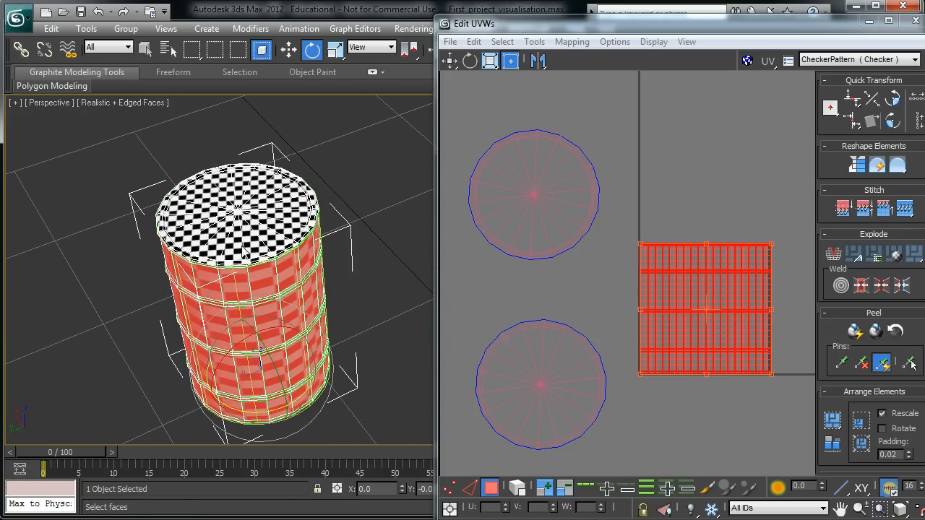
{"action": "scroll", "coordinate": [246, 252], "scroll_direction": "up", "scroll_amount": 5}
{"action": "scroll", "coordinate": [224, 238], "scroll_direction": "down", "scroll_amount": 5}
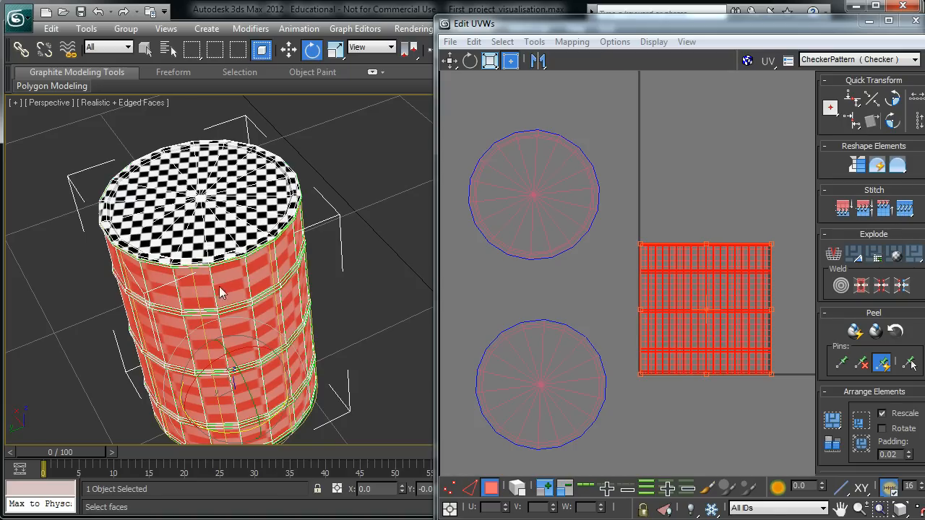
Turn off the shaded highlight of selected faces and examine the checker pattern on the barrel's side up close
{"action": "mouse_move", "coordinate": [214, 185]}
{"action": "middle_mouse_down", "text": "alt"}
{"action": "mouse_move", "coordinate": [244, 278]}
{"action": "mouse_move", "coordinate": [311, 295]}
{"action": "middle_mouse_up", "text": "alt"}
{"action": "key", "text": "F2"}
{"action": "scroll", "coordinate": [334, 297], "scroll_direction": "up", "scroll_amount": 5}
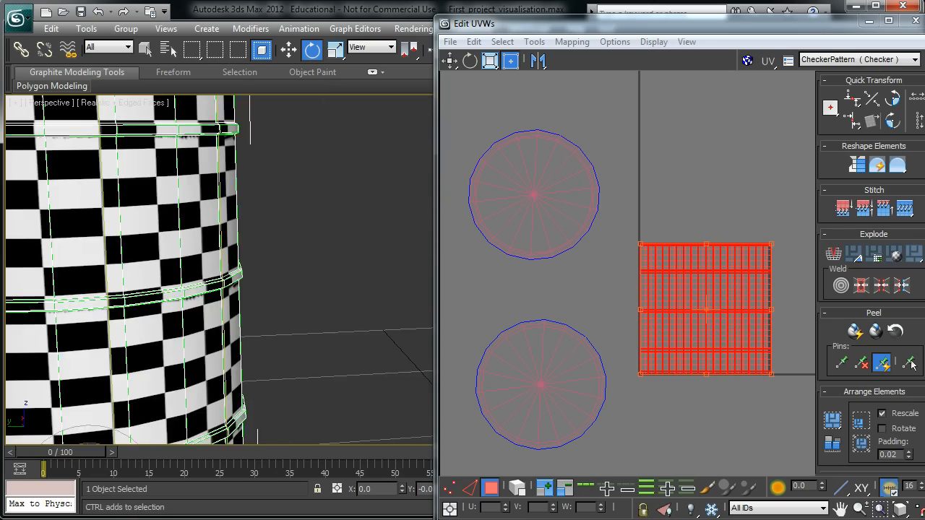
Move the UV editor clear of the barrel and turn on selection by whole UV element
{"action": "scroll", "coordinate": [334, 297], "scroll_direction": "down", "scroll_amount": 6}
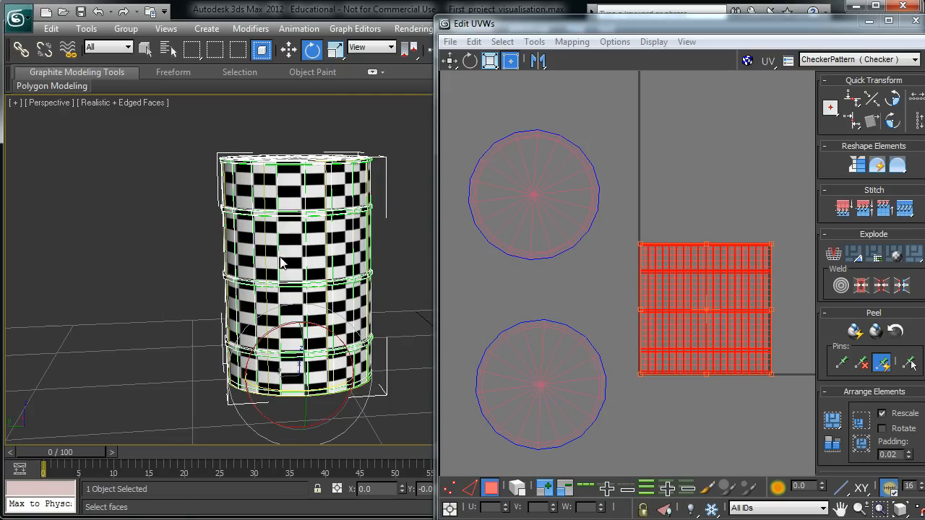
{"action": "middle_click_drag", "start_coordinate": [216, 250], "coordinate": [205, 275], "text": "alt"}
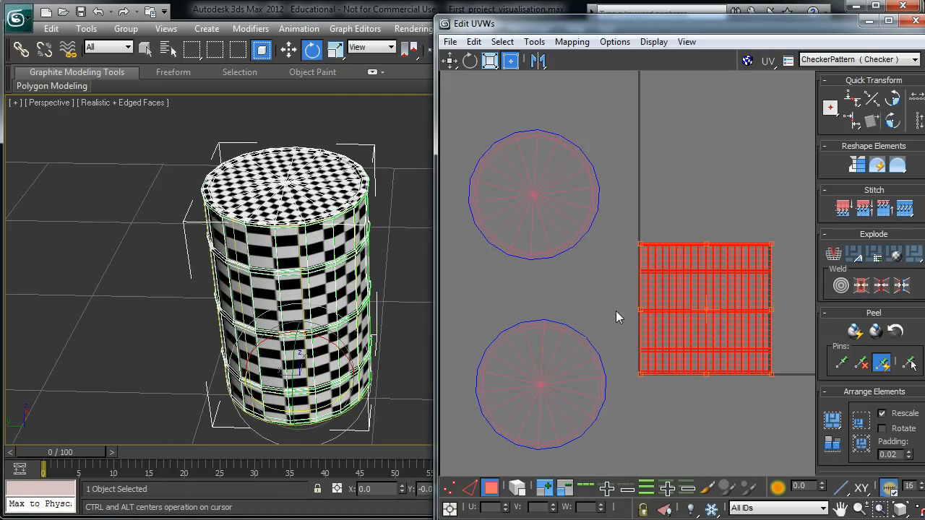
{"action": "left_click_drag", "start_coordinate": [562, 26], "coordinate": [517, 9]}
{"action": "scroll", "coordinate": [248, 268], "scroll_direction": "up", "scroll_amount": 1}
{"action": "middle_click_drag", "start_coordinate": [248, 268], "coordinate": [182, 265]}
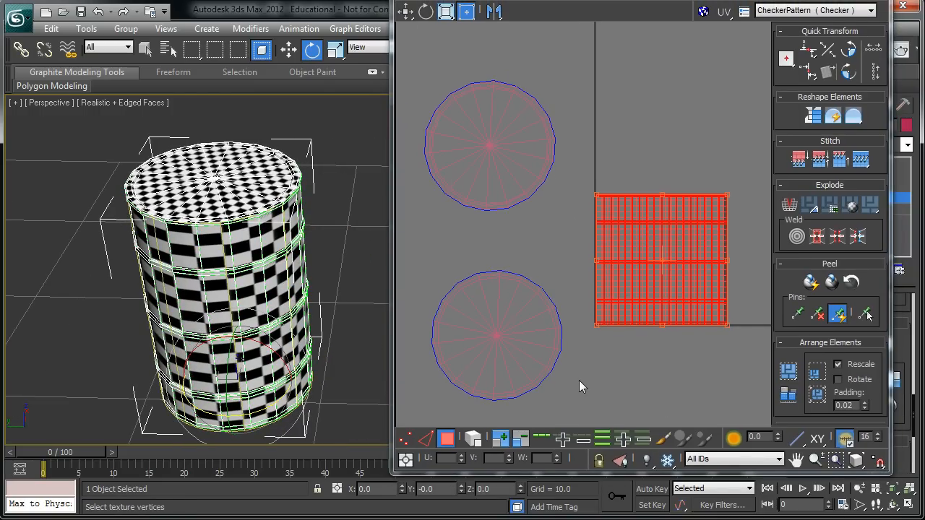
{"action": "left_click", "coordinate": [471, 440]}
{"action": "left_click", "coordinate": [460, 431]}
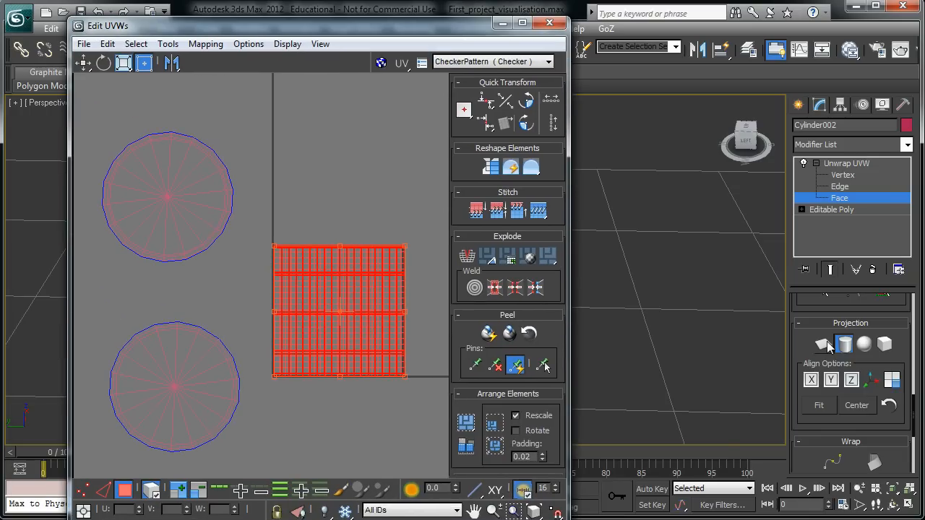
End the Cylindrical Map projection on the side faces and place the UV editor beside the barrel
{"action": "left_click", "coordinate": [846, 348]}
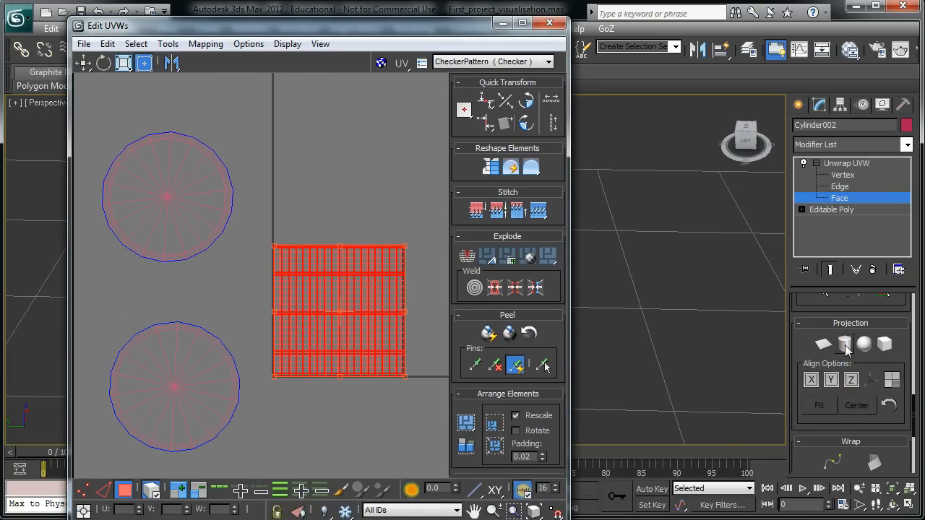
{"action": "left_click_drag", "start_coordinate": [348, 34], "coordinate": [425, 1]}
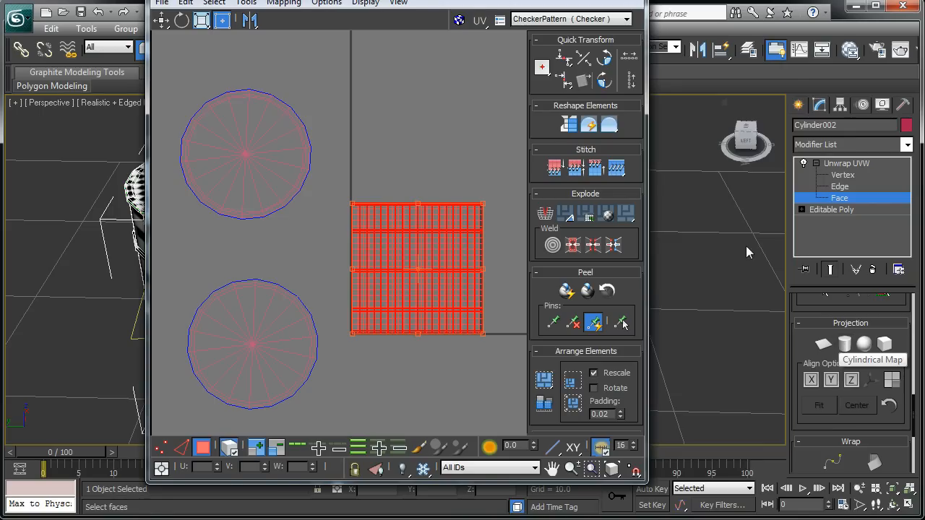
{"action": "left_click_drag", "start_coordinate": [419, 3], "coordinate": [548, 14]}
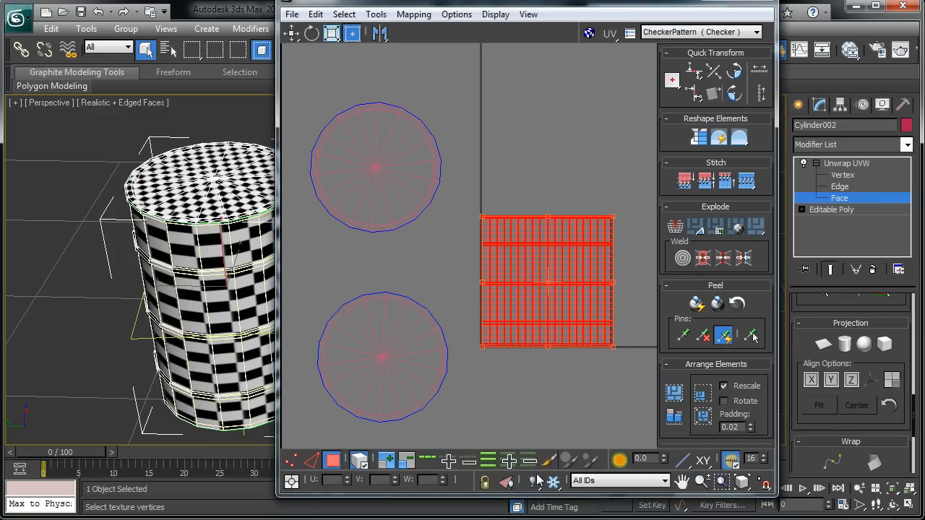
Select the lid's circular UV shell and scale it down uniformly to about a quarter of its size
{"action": "left_click", "coordinate": [433, 381]}
{"action": "left_click", "coordinate": [355, 139]}
{"action": "left_click", "coordinate": [553, 306]}
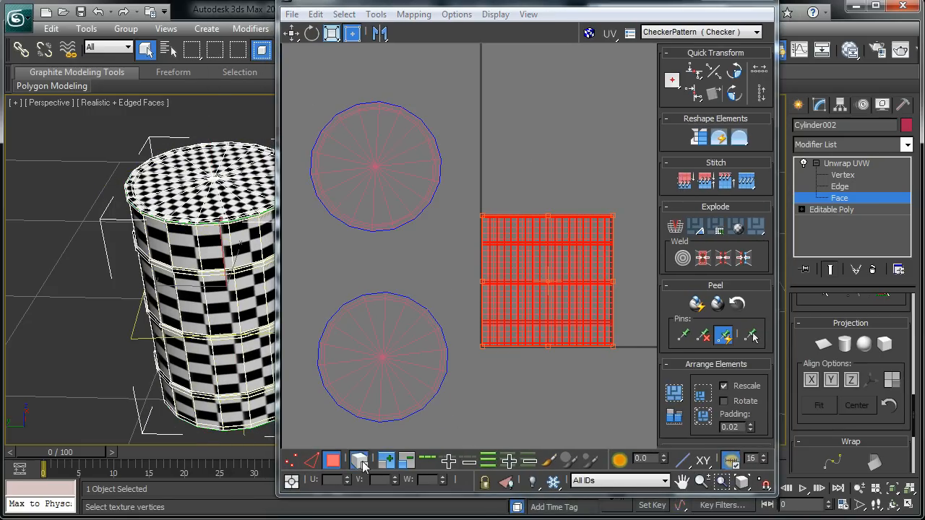
{"action": "left_click", "coordinate": [357, 389]}
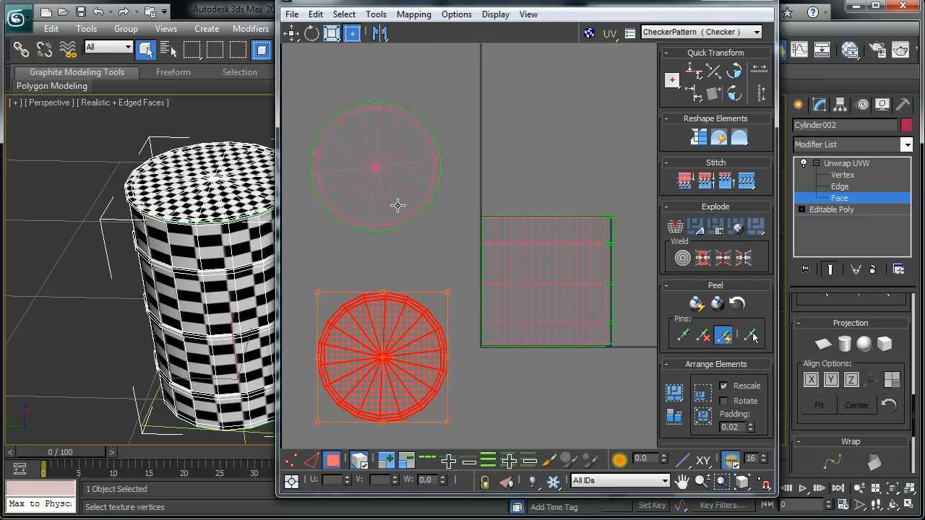
{"action": "left_click", "coordinate": [408, 191]}
{"action": "middle_click_drag", "start_coordinate": [197, 182], "coordinate": [178, 329], "text": "alt"}
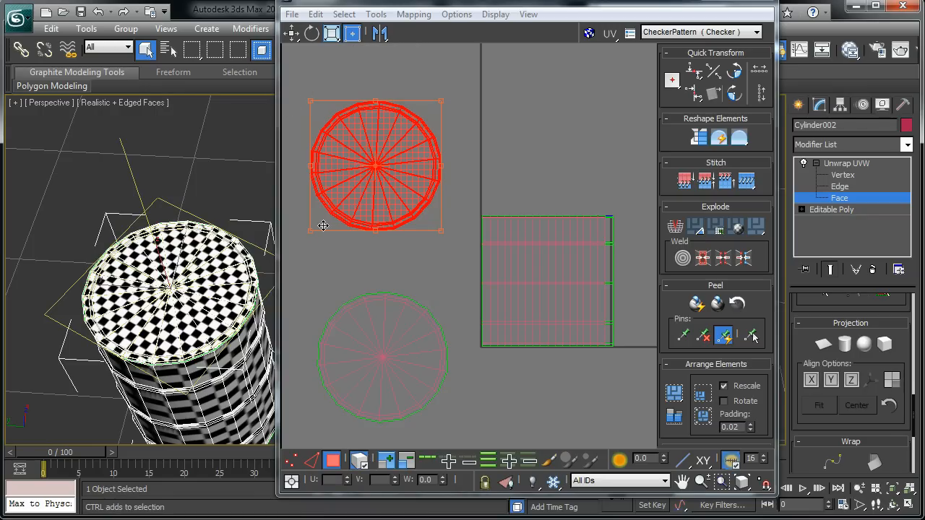
{"action": "left_click_drag", "start_coordinate": [308, 229], "coordinate": [402, 217]}
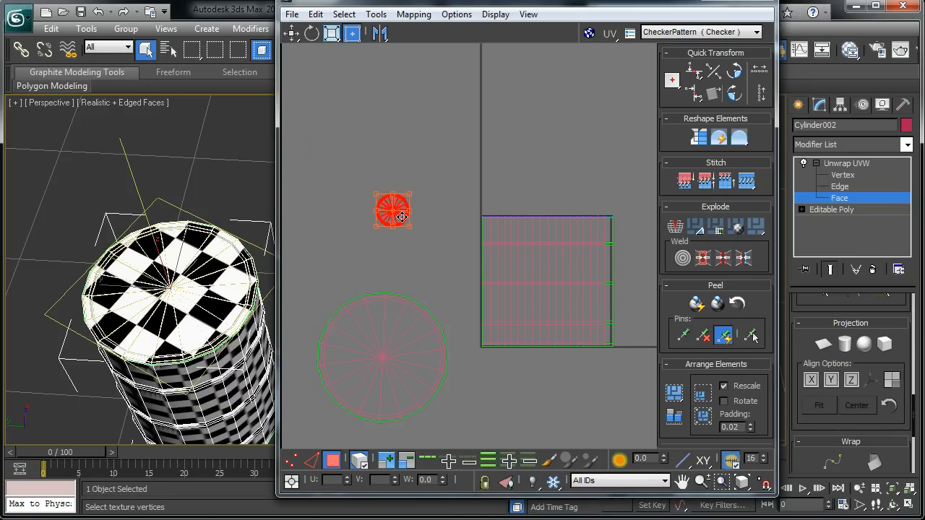
Scale the bottom cap's UV shell down uniformly to about a quarter of its size, matching the lid's shell
{"action": "left_click", "coordinate": [383, 386]}
{"action": "middle_click_drag", "start_coordinate": [426, 261], "coordinate": [460, 151]}
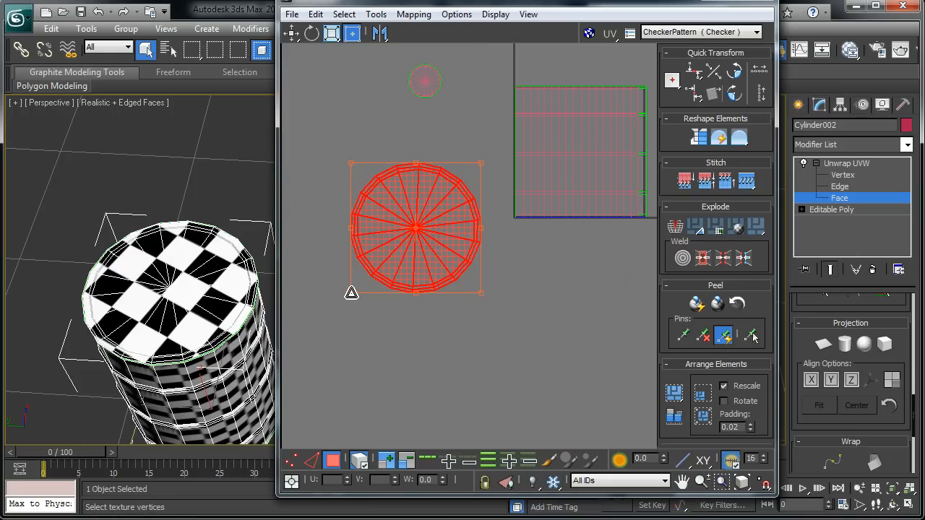
{"action": "left_click_drag", "start_coordinate": [351, 293], "coordinate": [412, 231]}
{"action": "middle_click_drag", "start_coordinate": [172, 226], "coordinate": [193, 204], "text": "alt"}
{"action": "middle_click_drag", "start_coordinate": [197, 332], "coordinate": [197, 159]}
{"action": "left_click_drag", "start_coordinate": [411, 234], "coordinate": [464, 195]}
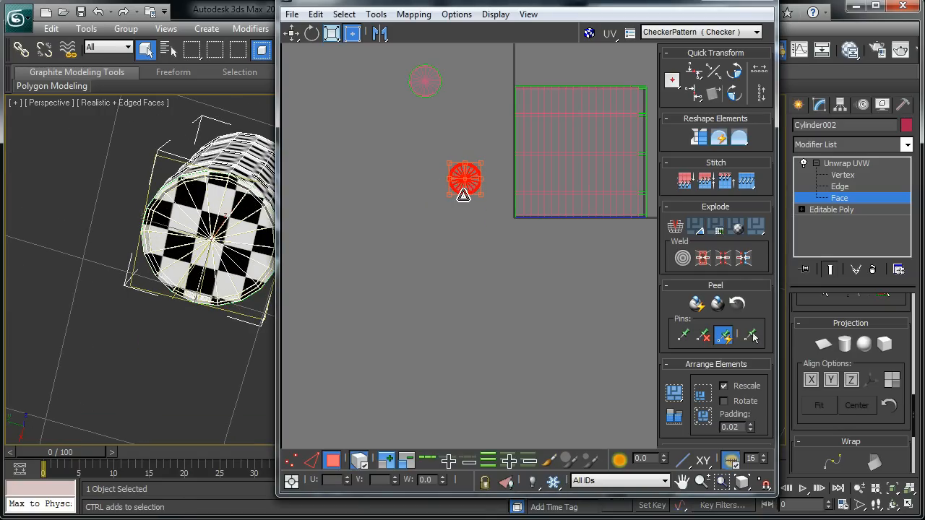
Shrink the side's UV shell to about 70 percent width and a quarter height so its checkers match the lid's
{"action": "middle_click_drag", "start_coordinate": [174, 303], "coordinate": [148, 283], "text": "alt"}
{"action": "middle_click_drag", "start_coordinate": [130, 322], "coordinate": [204, 327], "text": "alt"}
{"action": "left_click", "coordinate": [573, 162]}
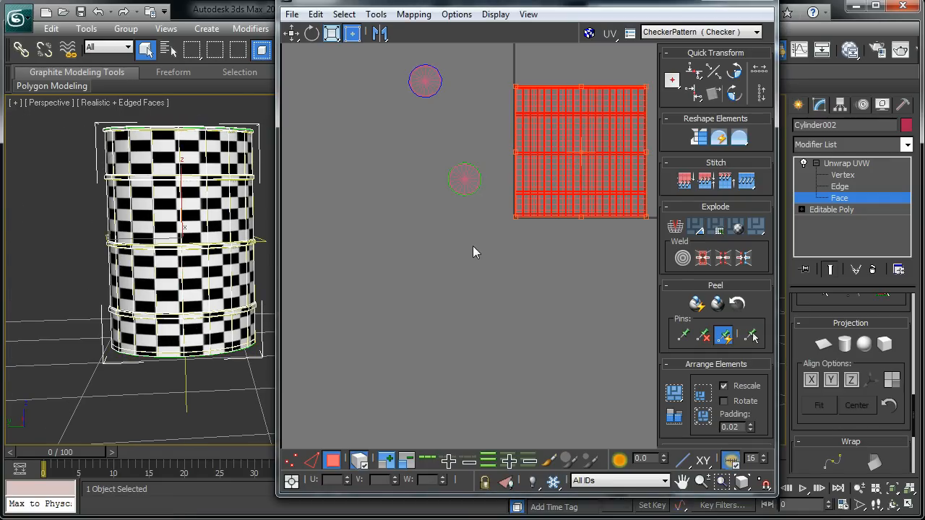
{"action": "middle_click_drag", "start_coordinate": [520, 263], "coordinate": [491, 354]}
{"action": "middle_click_drag", "start_coordinate": [181, 194], "coordinate": [109, 197], "text": "alt"}
{"action": "middle_click_drag", "start_coordinate": [184, 230], "coordinate": [207, 187]}
{"action": "middle_click_drag", "start_coordinate": [196, 266], "coordinate": [196, 211], "text": "alt"}
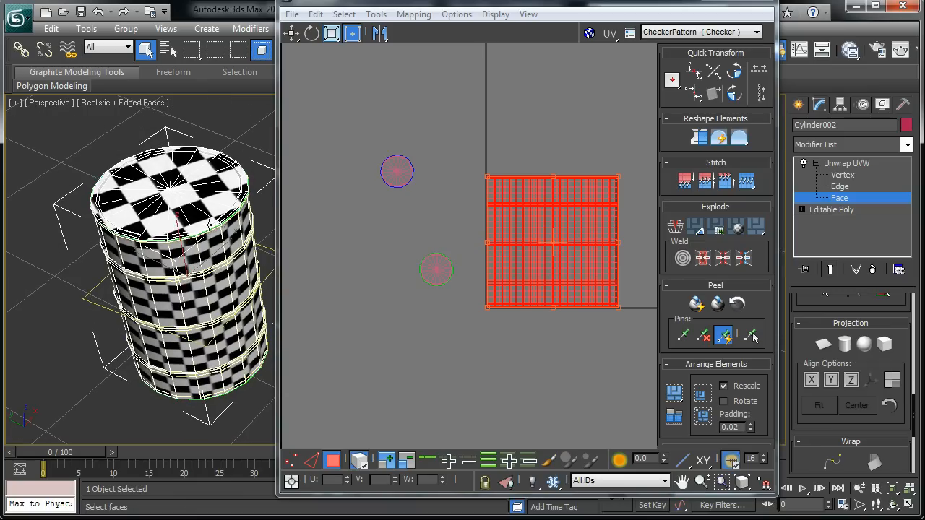
{"action": "middle_click_drag", "start_coordinate": [197, 273], "coordinate": [202, 238], "text": "alt"}
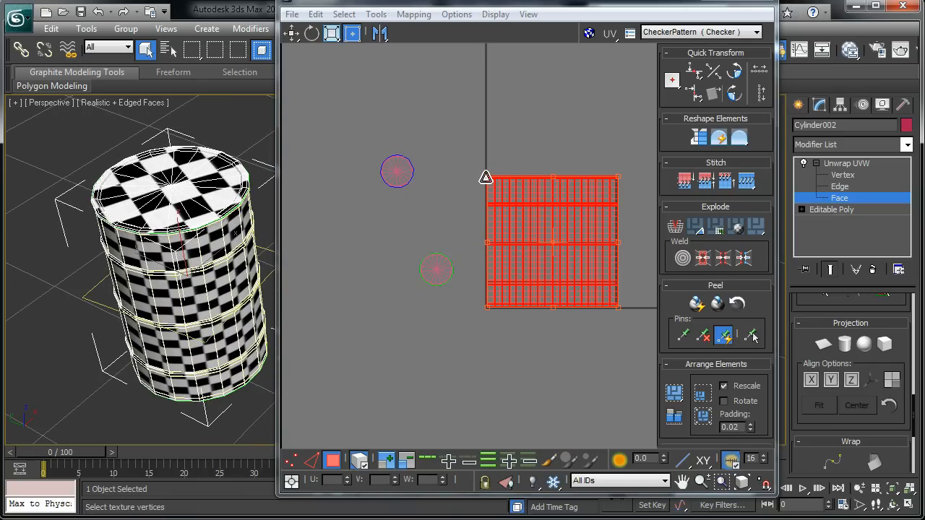
{"action": "left_click_drag", "start_coordinate": [486, 177], "coordinate": [553, 287]}
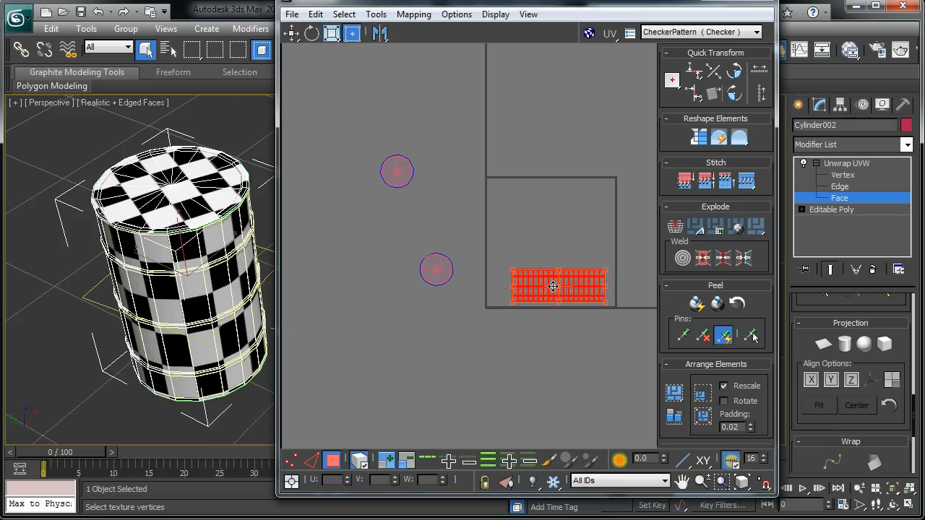
Show the checker map behind the UV shells to compare their layout, and hide it again
{"action": "middle_click_drag", "start_coordinate": [206, 325], "coordinate": [206, 293], "text": "alt"}
{"action": "scroll", "coordinate": [419, 273], "scroll_direction": "up", "scroll_amount": 3}
{"action": "middle_click_drag", "start_coordinate": [527, 318], "coordinate": [429, 305]}
{"action": "scroll", "coordinate": [418, 137], "scroll_direction": "down", "scroll_amount": 2}
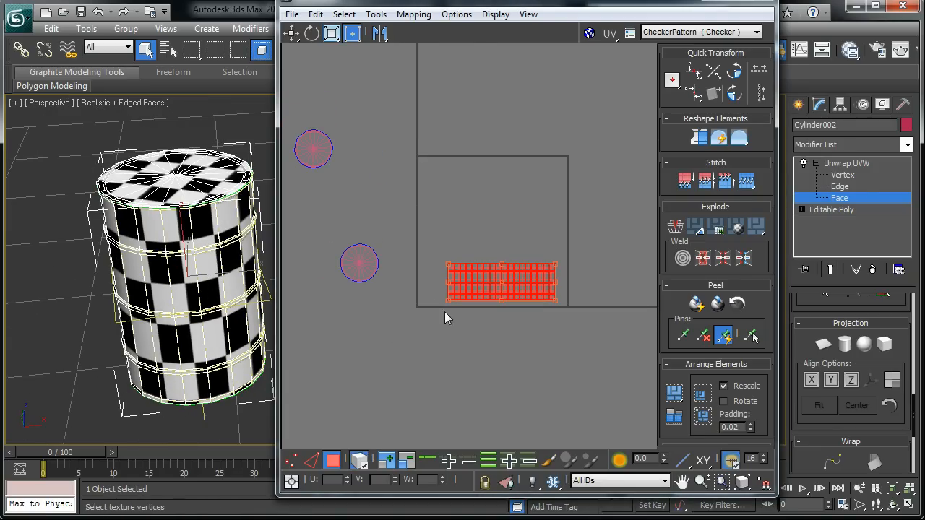
{"action": "left_click", "coordinate": [589, 34]}
{"action": "left_click", "coordinate": [589, 34]}
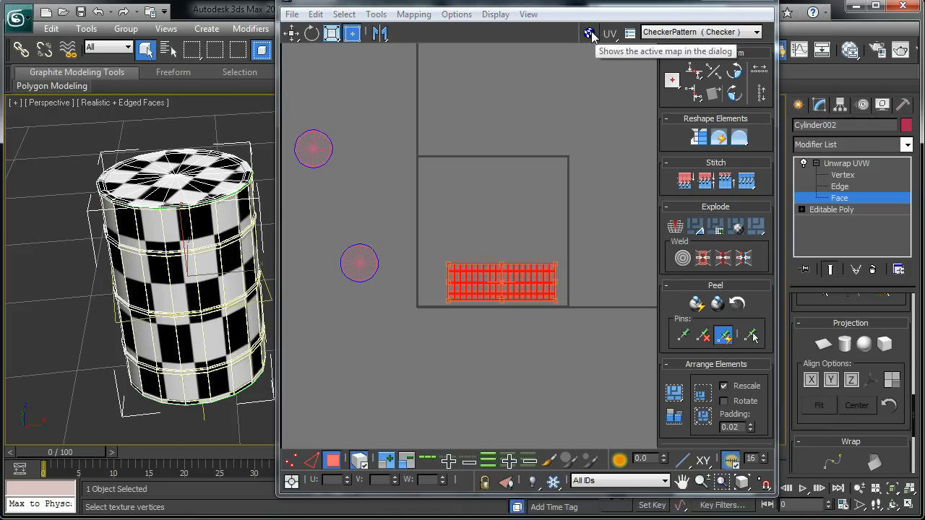
{"action": "left_click", "coordinate": [589, 34]}
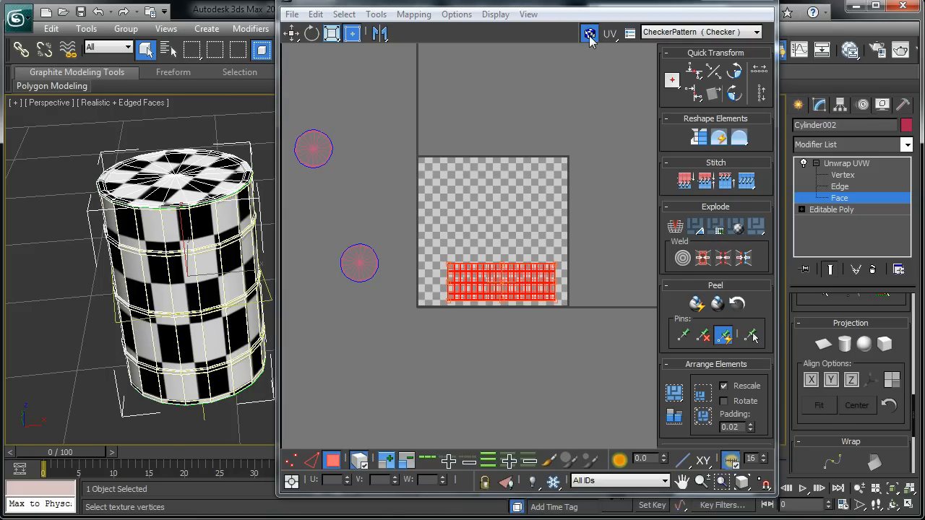
{"action": "left_click", "coordinate": [589, 34]}
Scatter the two cap shells and the side shell around the outside of the UV tile
{"action": "left_click_drag", "start_coordinate": [357, 272], "coordinate": [535, 246]}
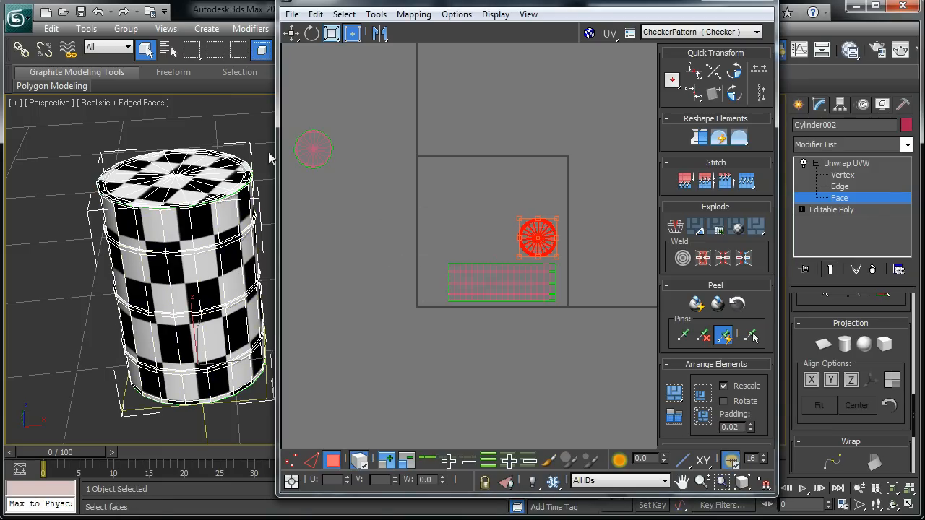
{"action": "left_click_drag", "start_coordinate": [315, 157], "coordinate": [365, 198]}
{"action": "left_click_drag", "start_coordinate": [537, 239], "coordinate": [569, 53]}
{"action": "left_click", "coordinate": [492, 280]}
{"action": "left_click_drag", "start_coordinate": [493, 289], "coordinate": [409, 395]}
{"action": "scroll", "coordinate": [448, 227], "scroll_direction": "down", "scroll_amount": 3}
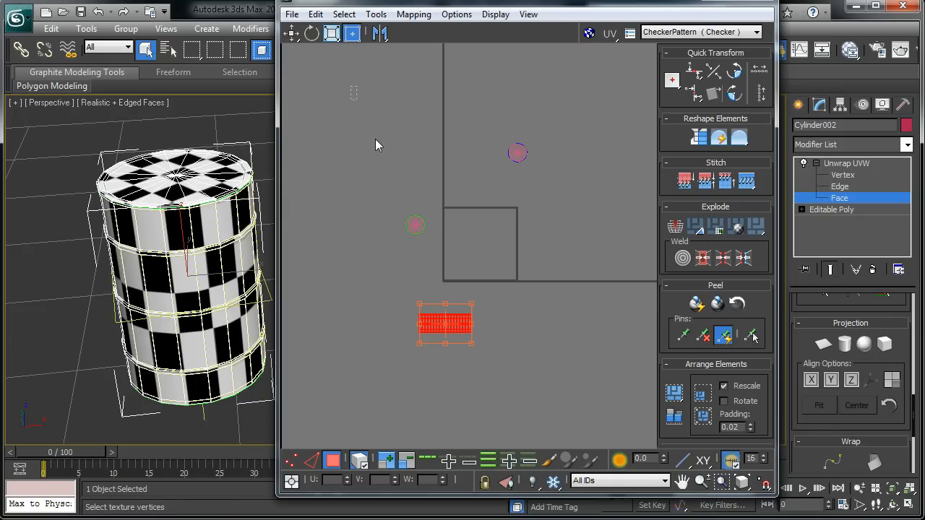
Select all three UV shells and pack them into the UV tile with Rescale on and a padding of 0.02
{"action": "left_click_drag", "start_coordinate": [537, 366], "coordinate": [547, 421]}
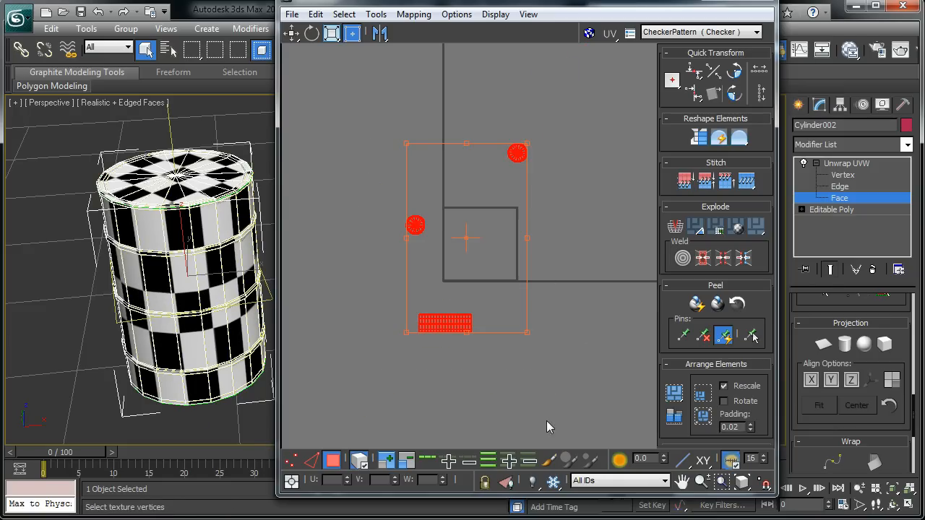
{"action": "left_click", "coordinate": [678, 399]}
{"action": "scroll", "coordinate": [481, 329], "scroll_direction": "up", "scroll_amount": 3}
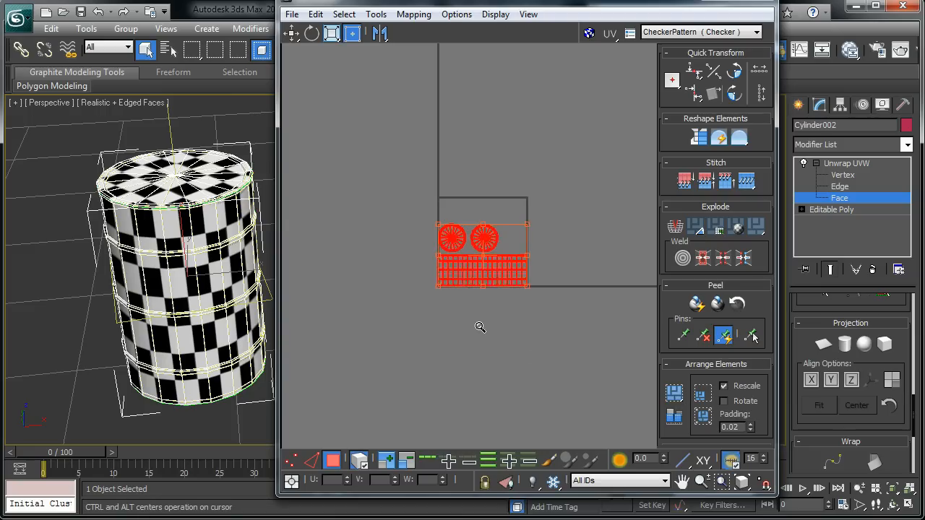
Deselect the shells and examine the packed layout up close around the cap circle and the side strip
{"action": "left_click", "coordinate": [475, 361]}
{"action": "middle_click_drag", "start_coordinate": [475, 361], "coordinate": [451, 392]}
{"action": "scroll", "coordinate": [431, 305], "scroll_direction": "up", "scroll_amount": 3}
{"action": "middle_click_drag", "start_coordinate": [420, 343], "coordinate": [458, 217]}
{"action": "scroll", "coordinate": [421, 318], "scroll_direction": "up", "scroll_amount": 6}
{"action": "middle_click_drag", "start_coordinate": [382, 295], "coordinate": [499, 389]}
{"action": "scroll", "coordinate": [466, 319], "scroll_direction": "up", "scroll_amount": 4}
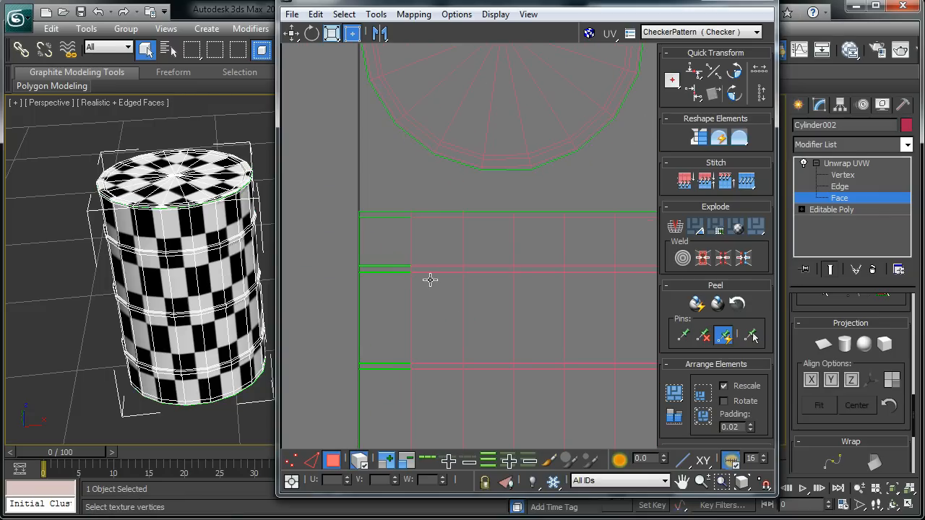
{"action": "key", "text": "alt"}
Move the UV editor away from the barrel and compare the checkers on its lid and side
{"action": "left_click_drag", "start_coordinate": [571, 3], "coordinate": [566, 307]}
{"action": "middle_click_drag", "start_coordinate": [271, 235], "coordinate": [247, 269], "text": "alt"}
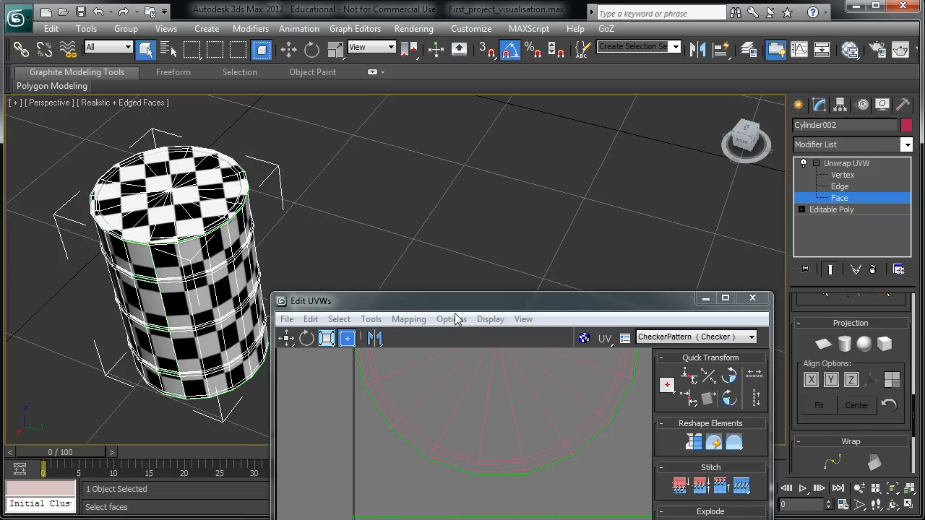
{"action": "left_click_drag", "start_coordinate": [453, 308], "coordinate": [436, 352]}
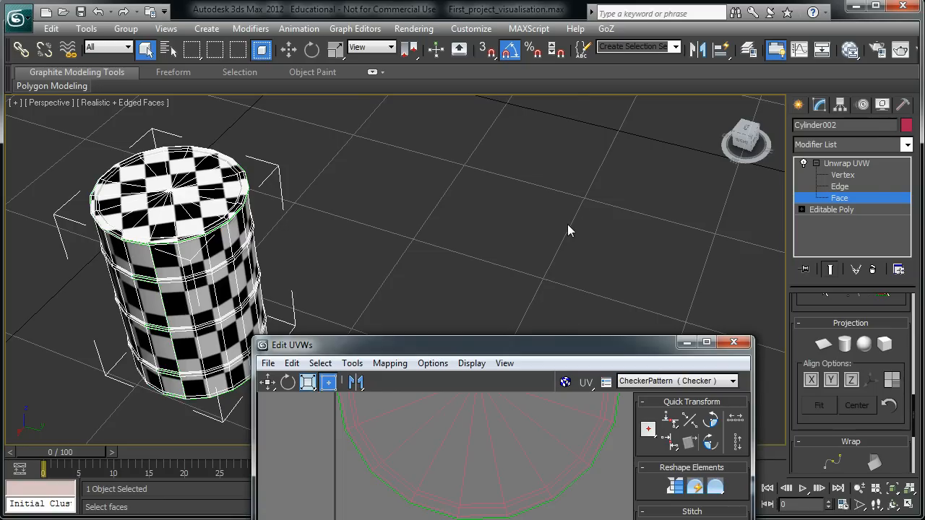
{"action": "left_click_drag", "start_coordinate": [618, 352], "coordinate": [710, 208]}
{"action": "scroll", "coordinate": [593, 351], "scroll_direction": "down", "scroll_amount": 3}
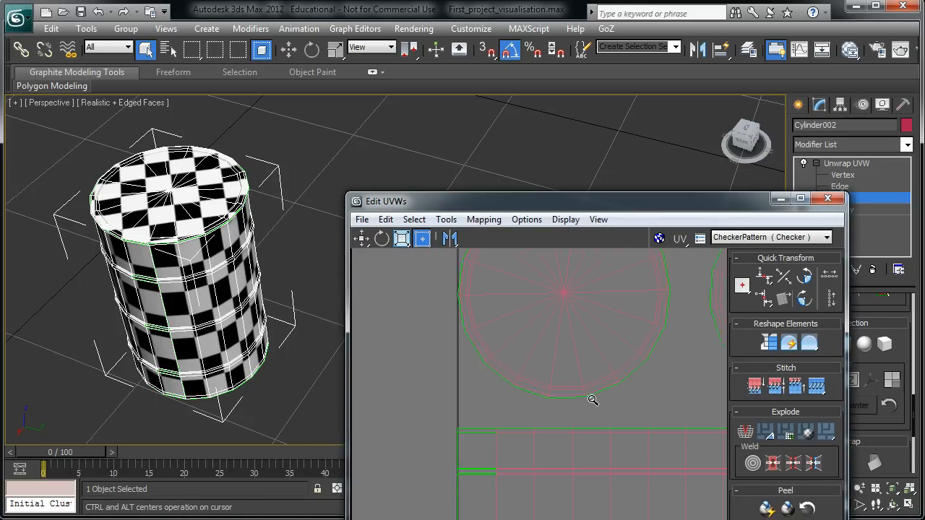
Nudge the lid's UV shell slightly within the packed layout and close the Edit UVWs window
{"action": "left_click", "coordinate": [554, 328]}
{"action": "left_click_drag", "start_coordinate": [556, 315], "coordinate": [559, 329]}
{"action": "left_click_drag", "start_coordinate": [564, 203], "coordinate": [394, 136]}
{"action": "left_click", "coordinate": [658, 133]}
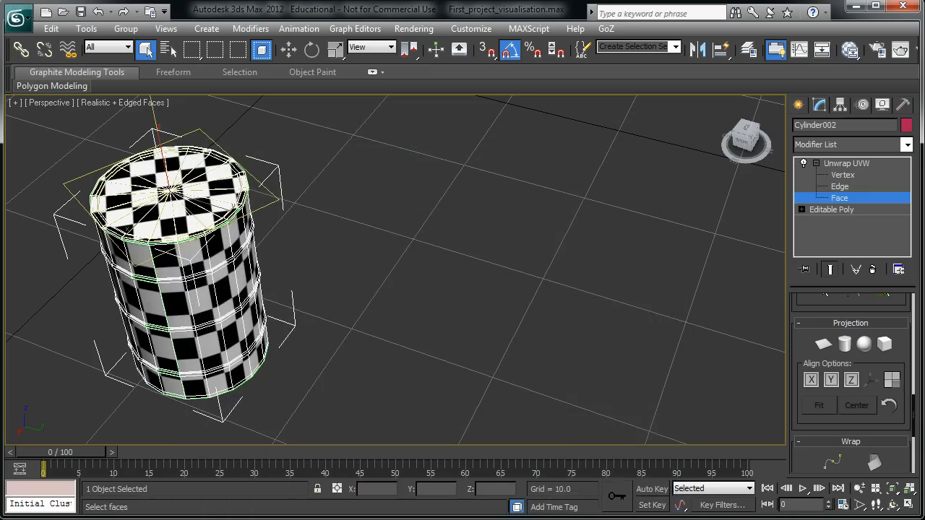